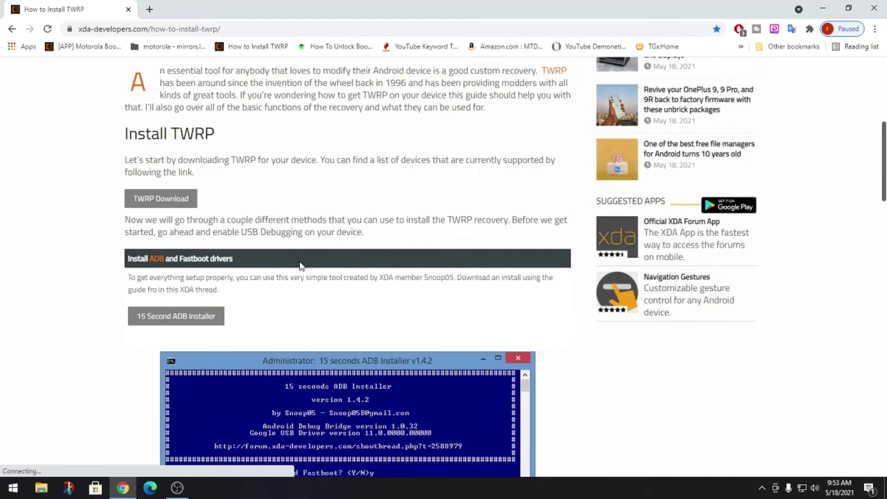
scroll(301, 264, down, 2)
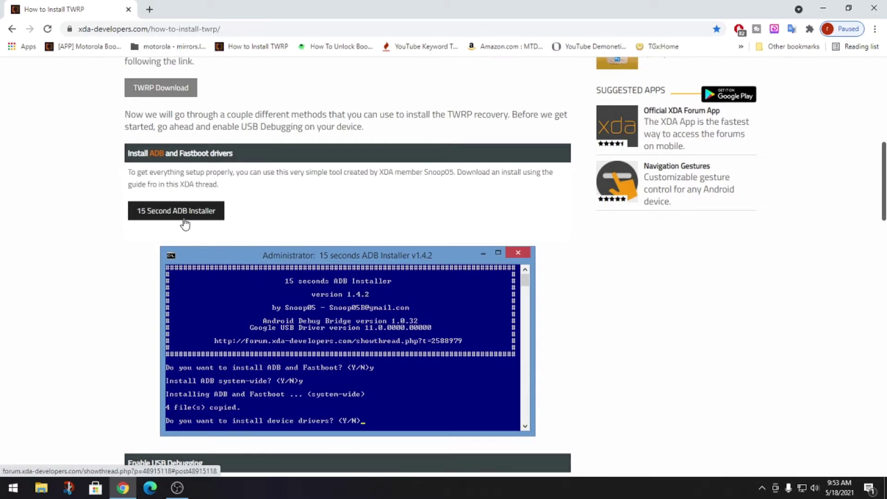
Open the '[APP] Motorola Boot Logo Maker' thread and highlight its title and Version 2.4 download line
click(85, 46)
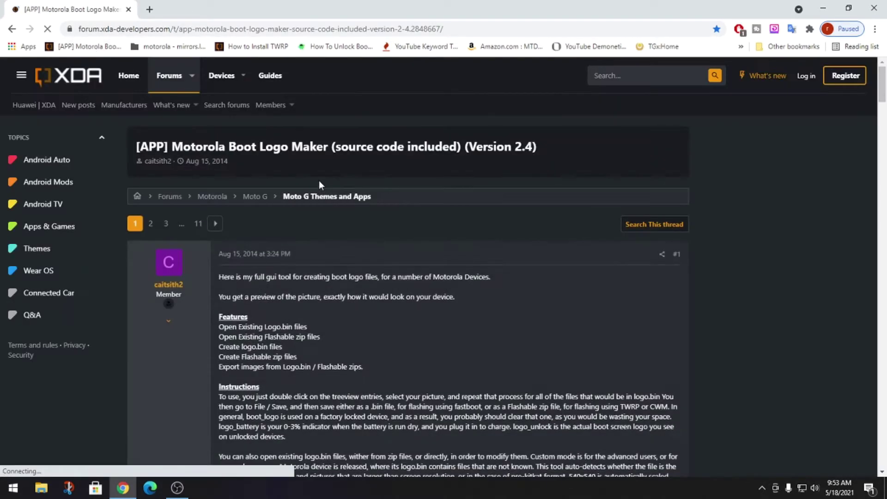
drag(184, 146, 342, 149)
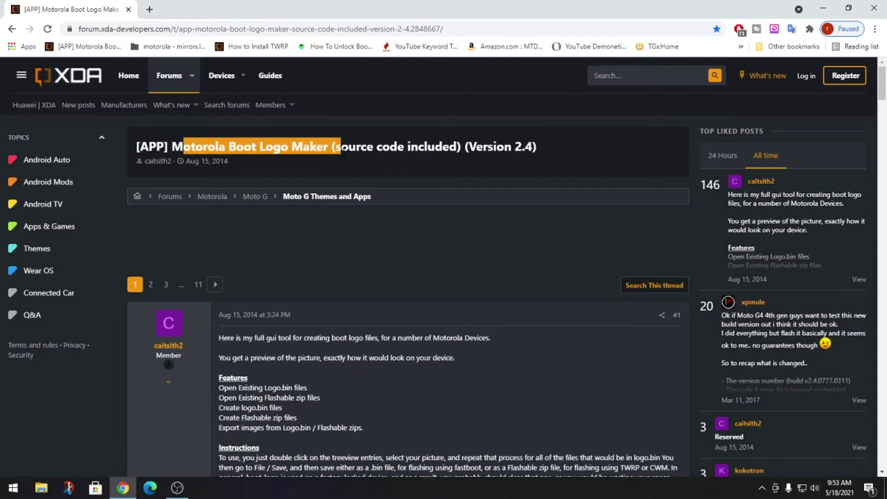
scroll(504, 228, down, 7)
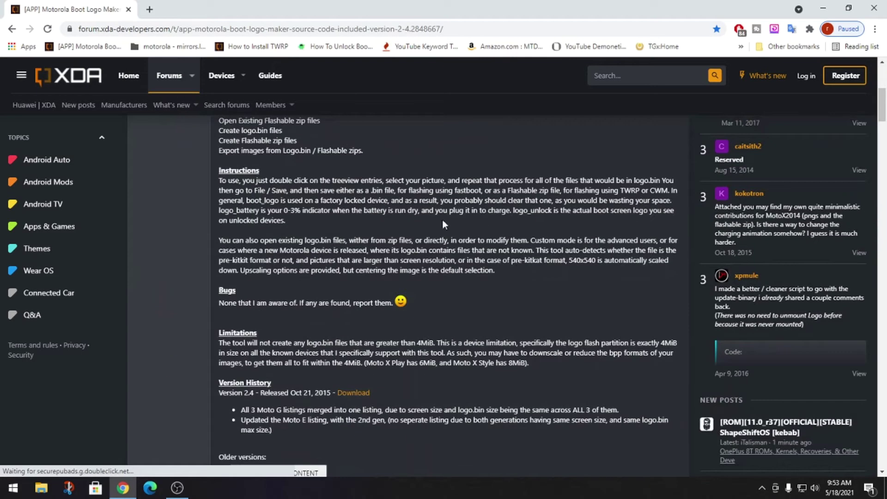
scroll(434, 218, down, 2)
scroll(280, 231, down, 2)
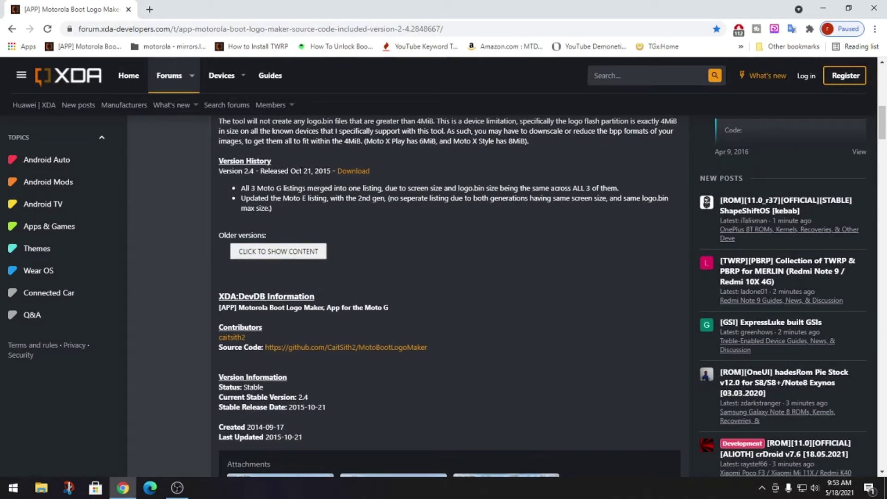
drag(225, 173, 361, 174)
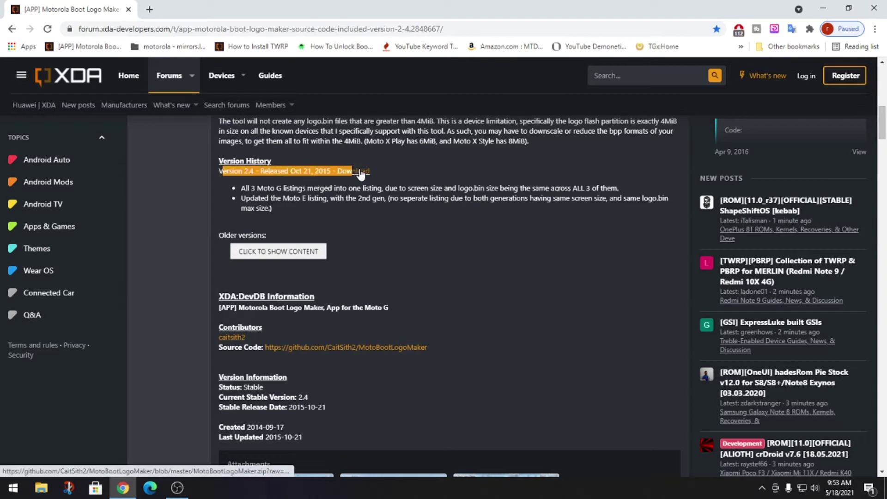
Close Chrome and open the Downloads folder in File Explorer
click(881, 8)
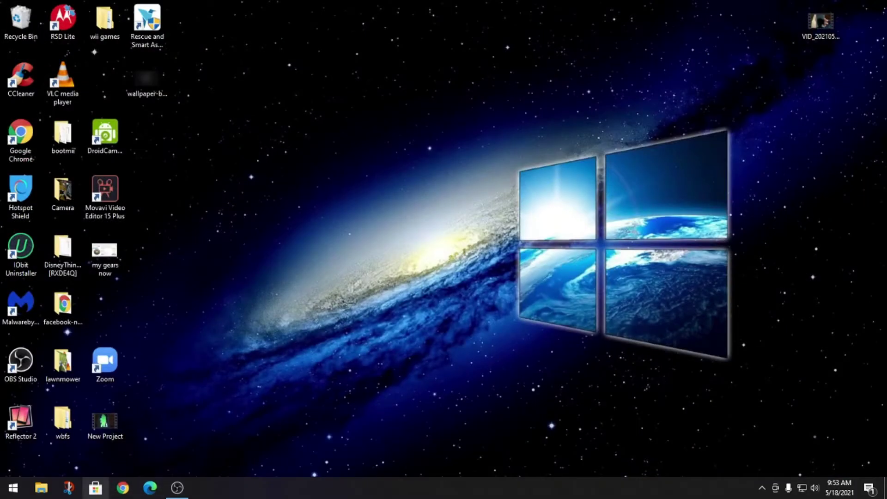
click(42, 489)
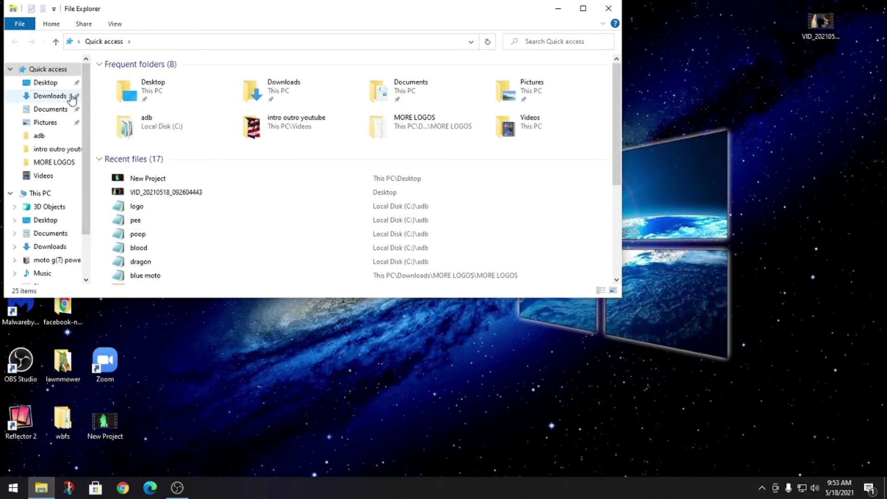
click(49, 96)
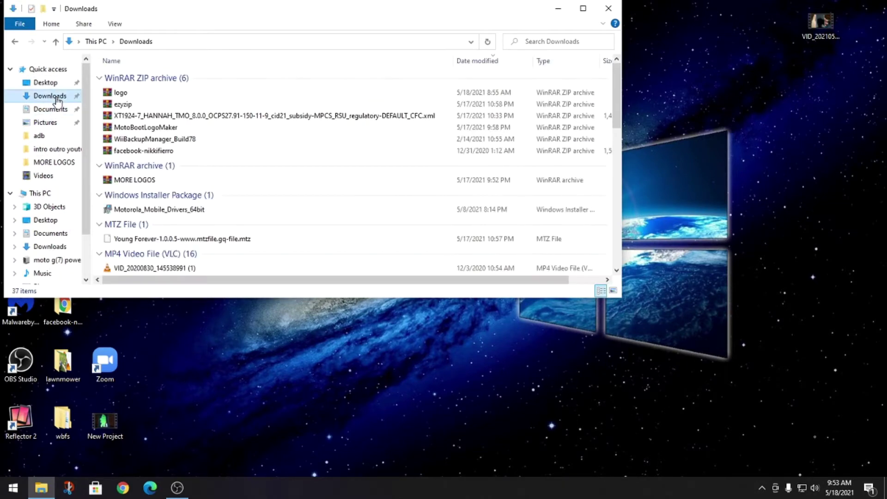
scroll(229, 218, down, 5)
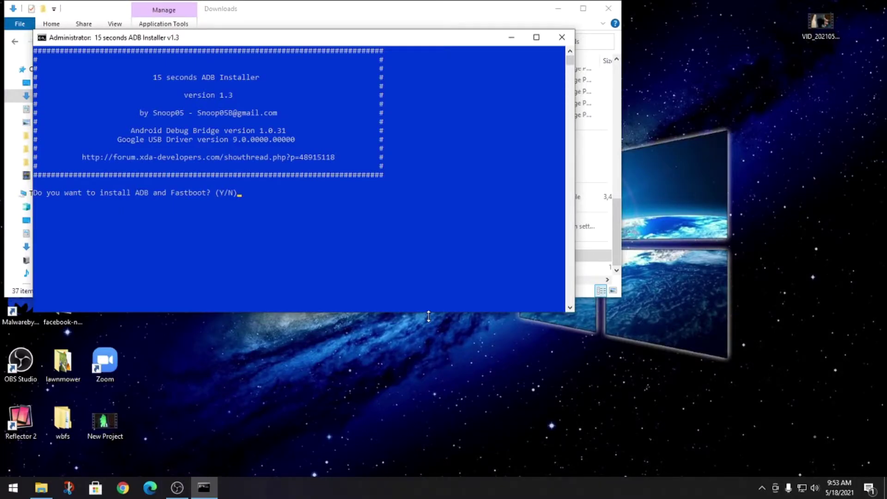
Install ADB and Fastboot system-wide, finish the Google USB driver wizard and close the installer
key(Return)
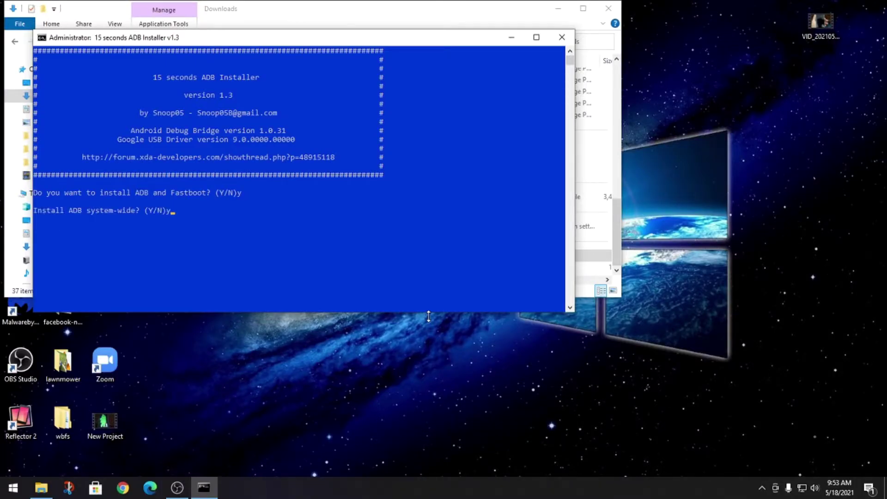
key(Return)
key(Return)
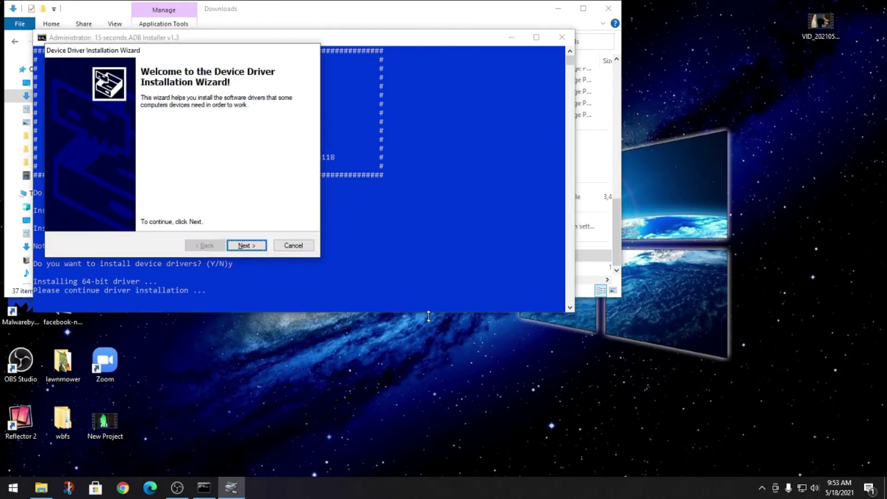
click(254, 247)
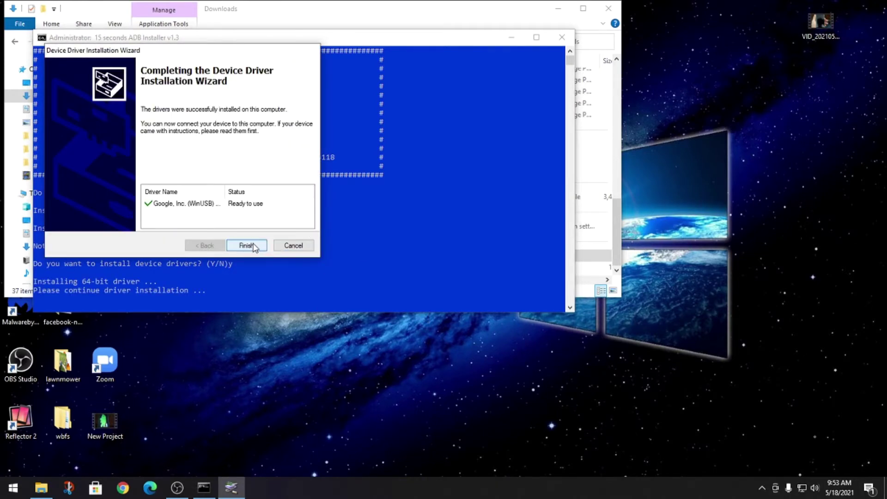
click(247, 245)
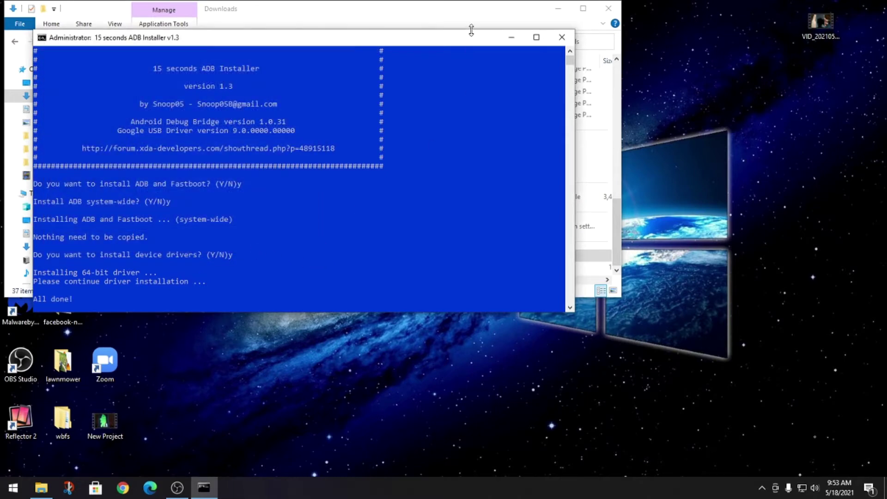
click(562, 37)
Extract MotoBootLogoMaker.zip to MotoBootLogoMaker\, replacing all existing files
scroll(293, 219, up, 4)
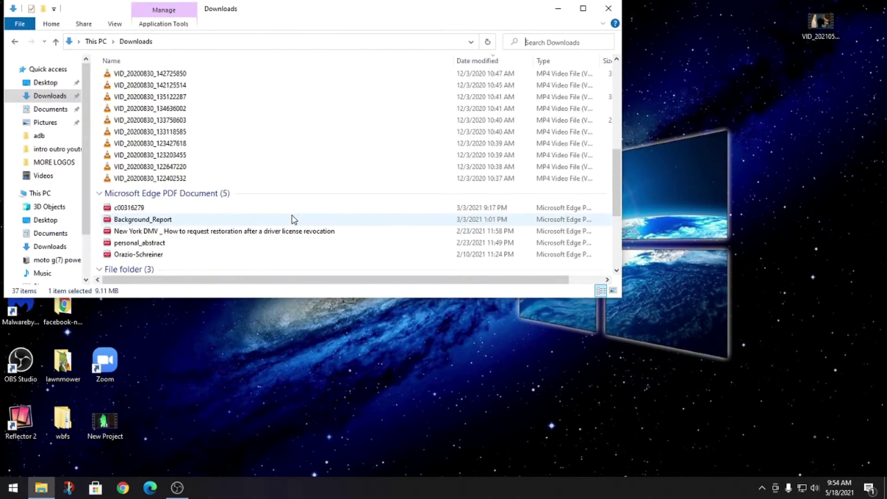
scroll(292, 219, up, 7)
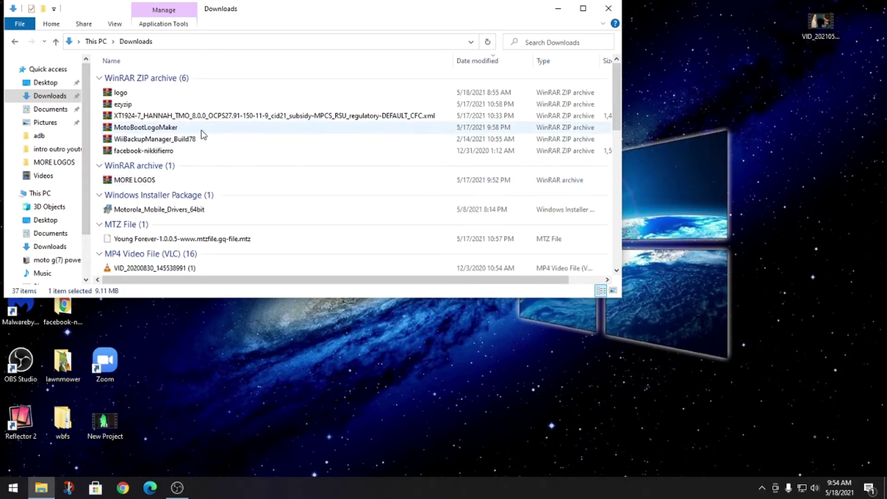
right_click(159, 131)
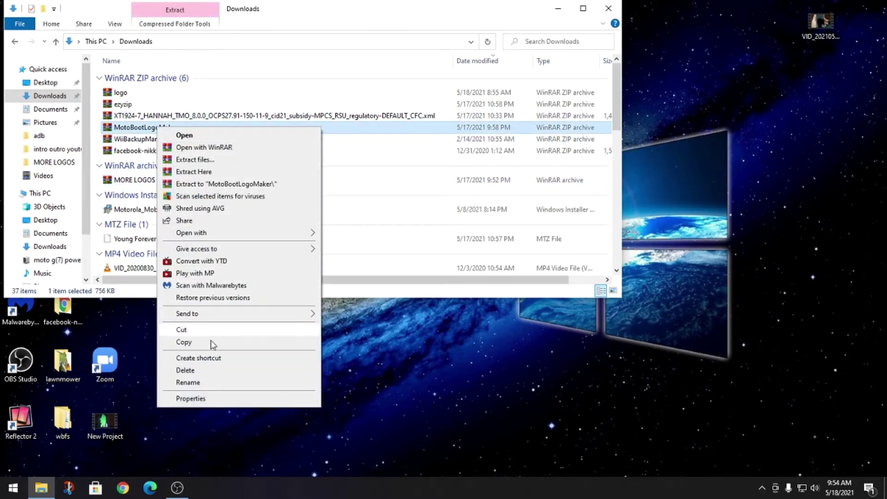
click(226, 185)
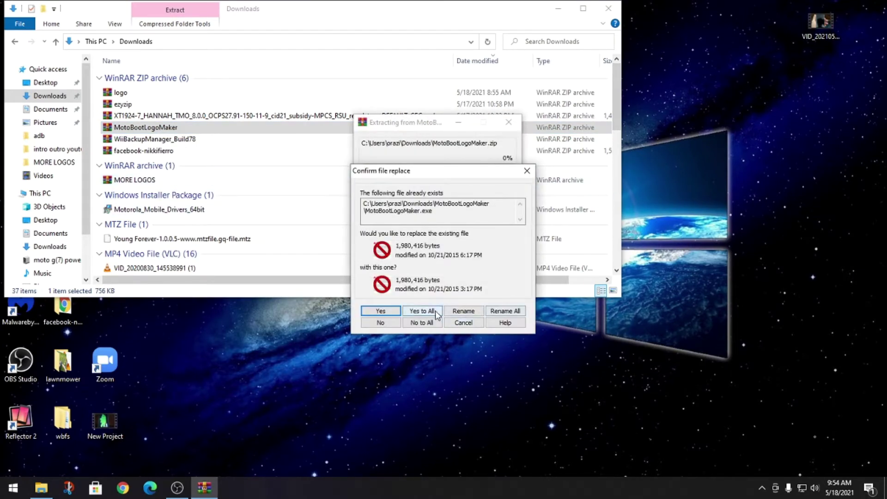
click(421, 311)
Open the extracted MotoBootLogoMaker folder and select the MotoBootLogoMaker.exe config file
scroll(298, 199, down, 6)
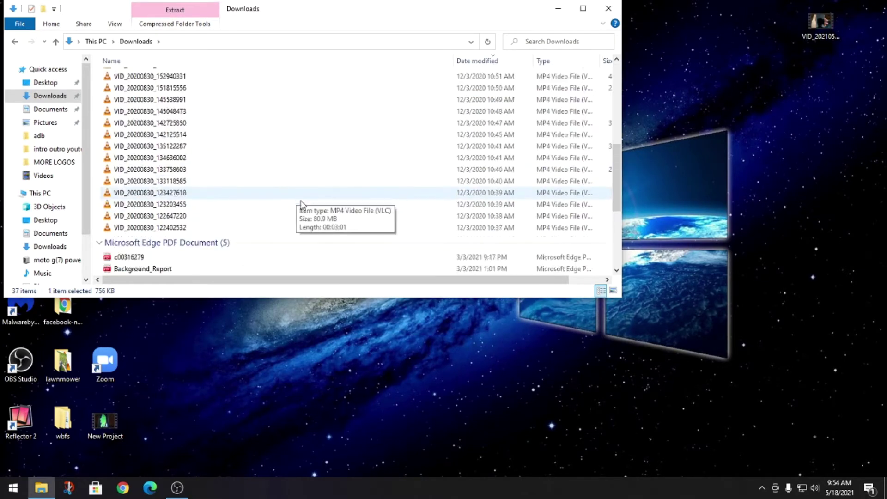
scroll(299, 202, down, 5)
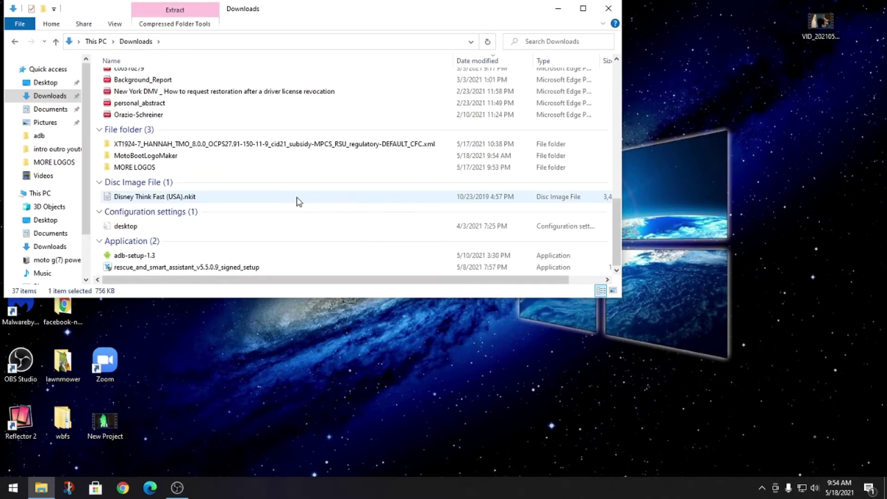
click(177, 158)
double_click(178, 158)
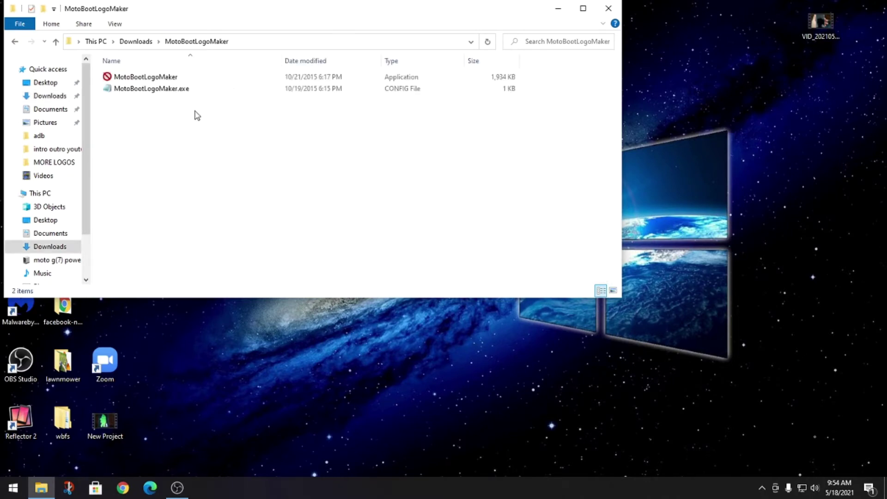
mouse_move(197, 116)
mouse_down()
mouse_move(174, 79)
mouse_move(194, 115)
mouse_up()
View the config file, then launch Motorola Boot Logo Maker
drag(339, 22, 495, 106)
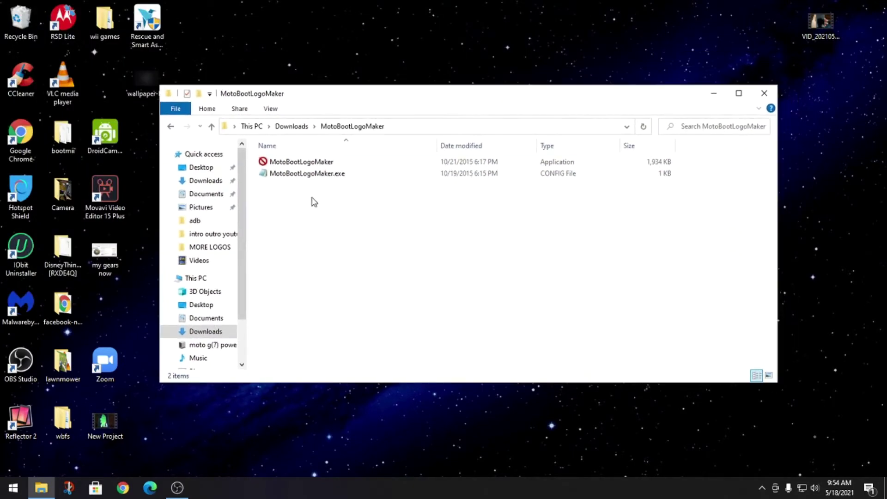
double_click(325, 174)
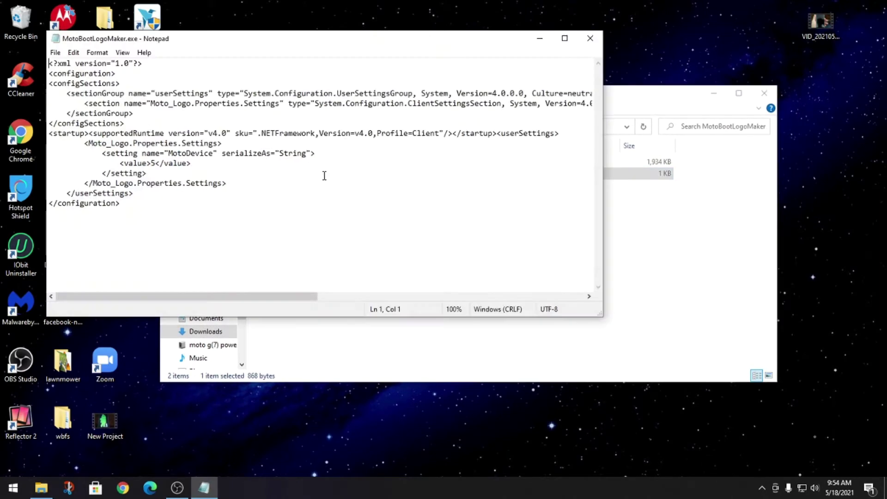
click(590, 38)
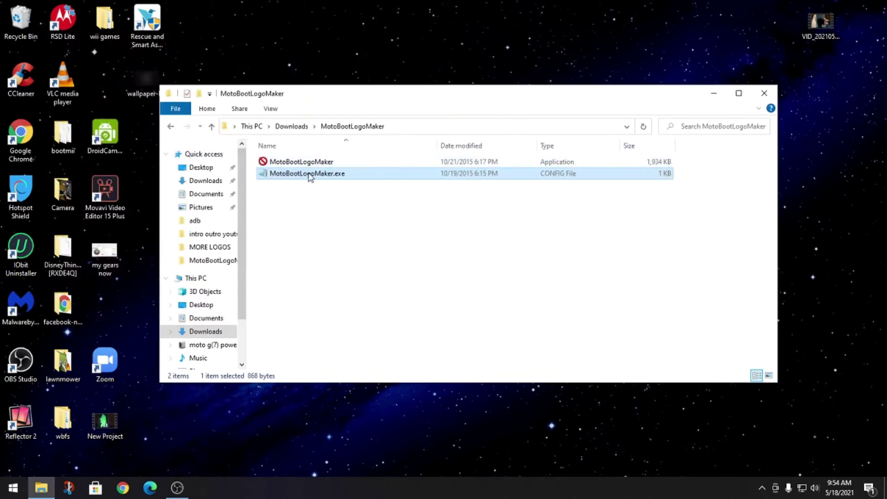
double_click(306, 162)
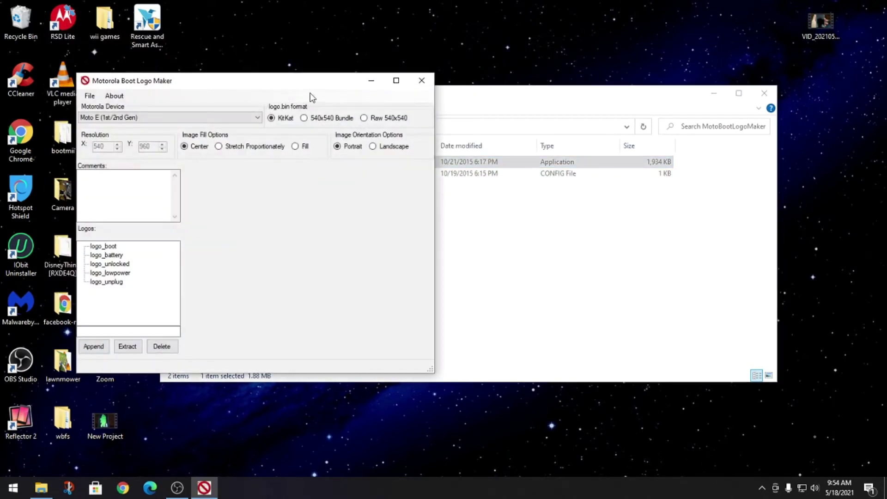
Move the blue moto file from the MORE LOGOS folder onto the desktop
drag(296, 85, 513, 81)
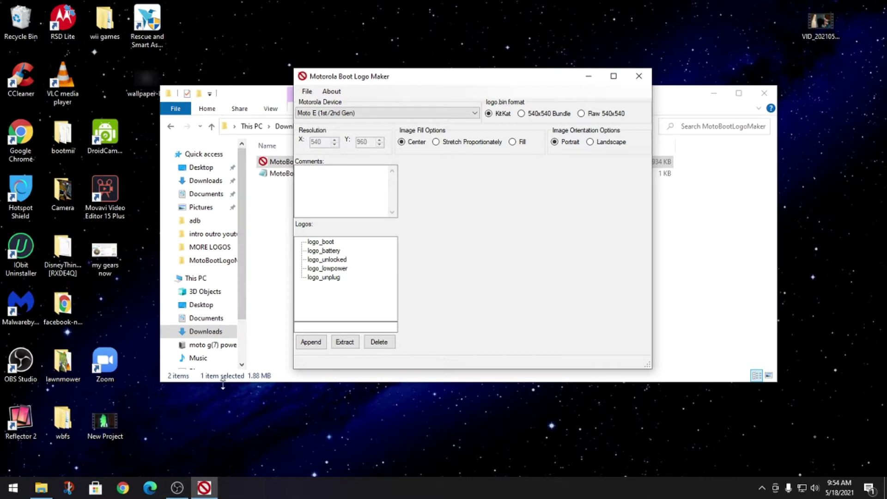
click(210, 247)
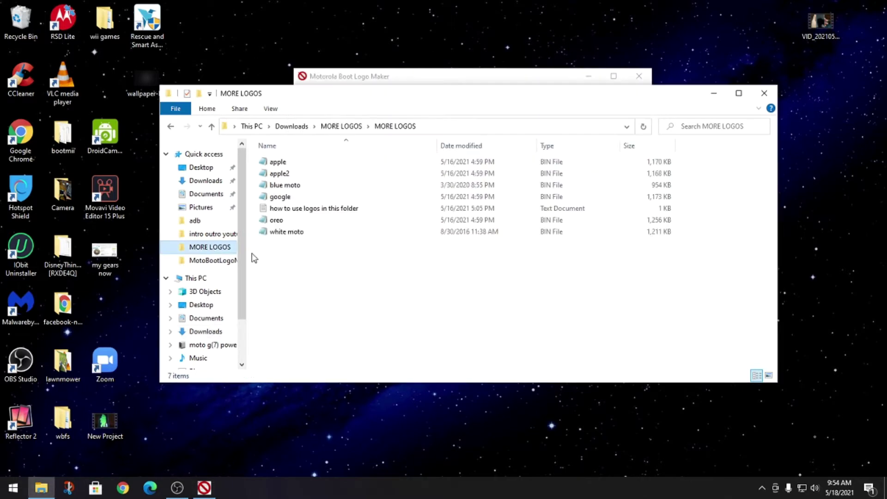
double_click(296, 189)
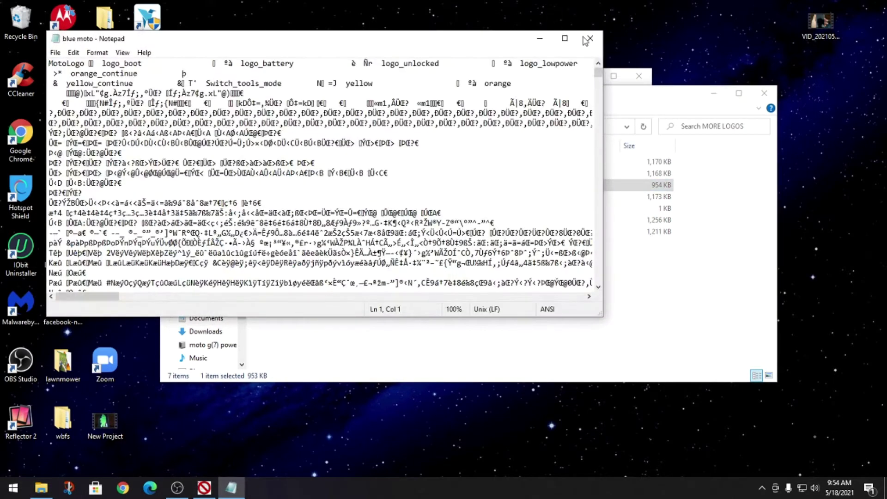
click(588, 39)
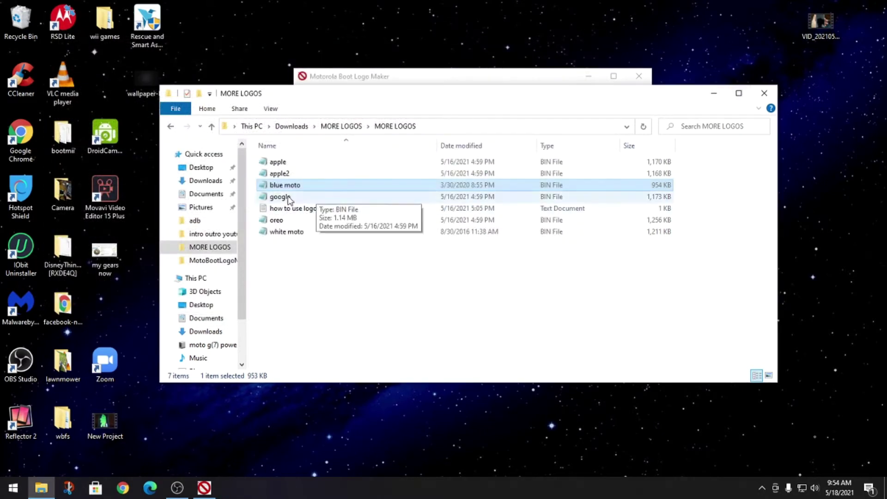
drag(287, 185, 177, 433)
click(764, 93)
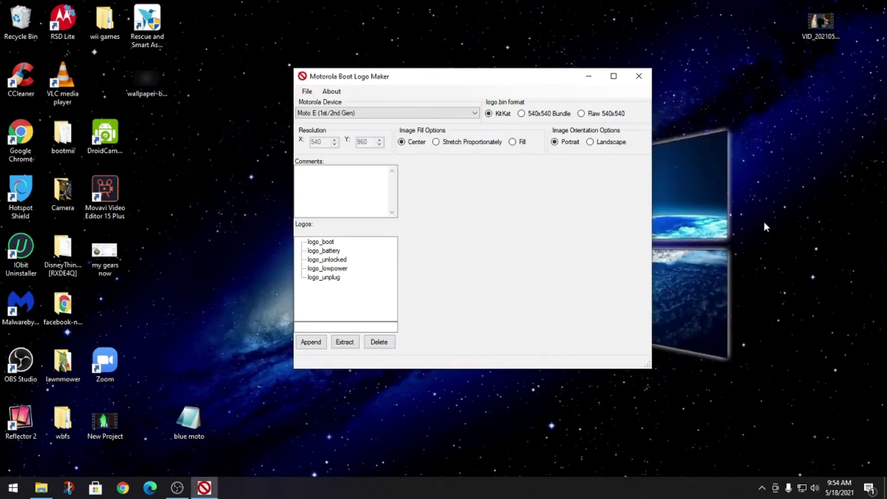
drag(187, 421, 178, 256)
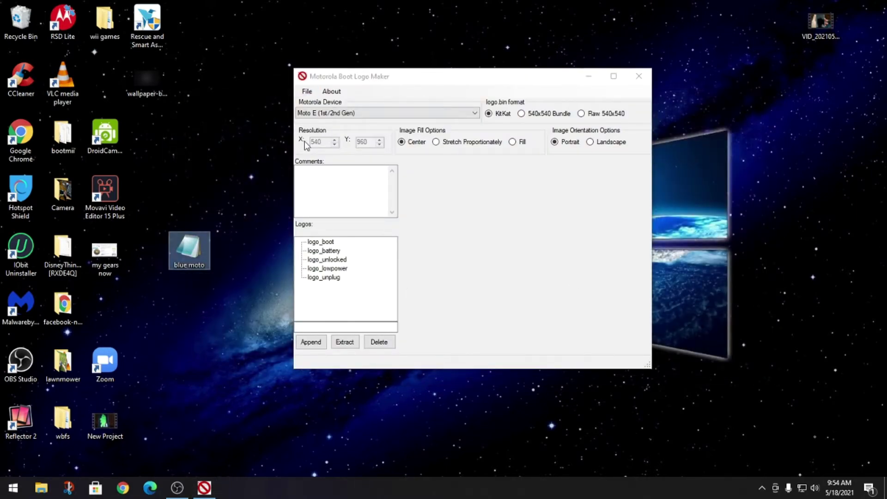
Load blue moto via File > Open, maximize the window and preview logo_boot
click(316, 102)
click(308, 92)
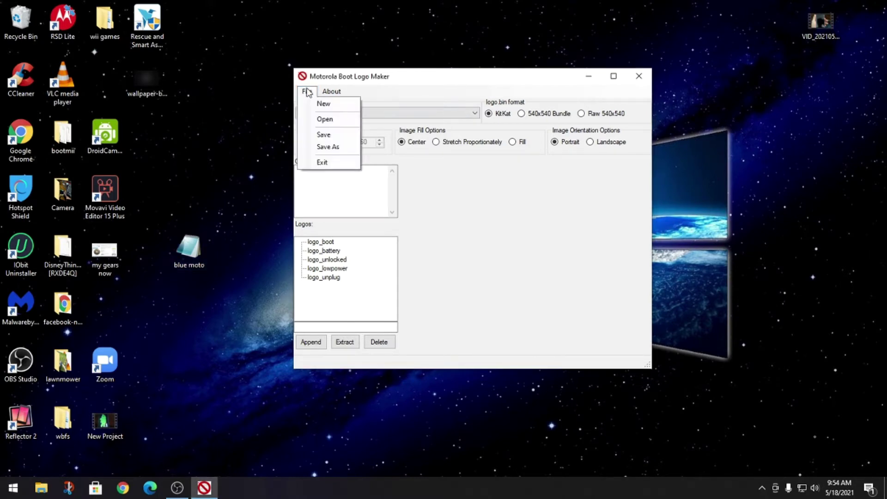
click(324, 119)
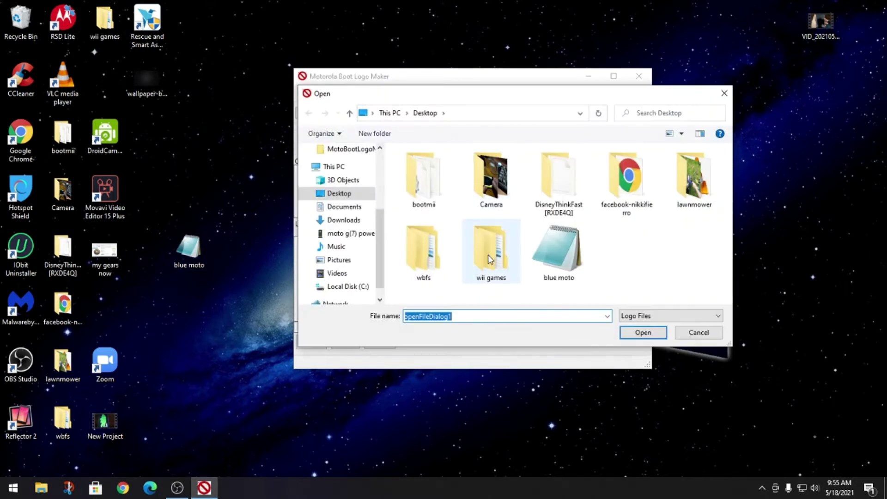
double_click(559, 245)
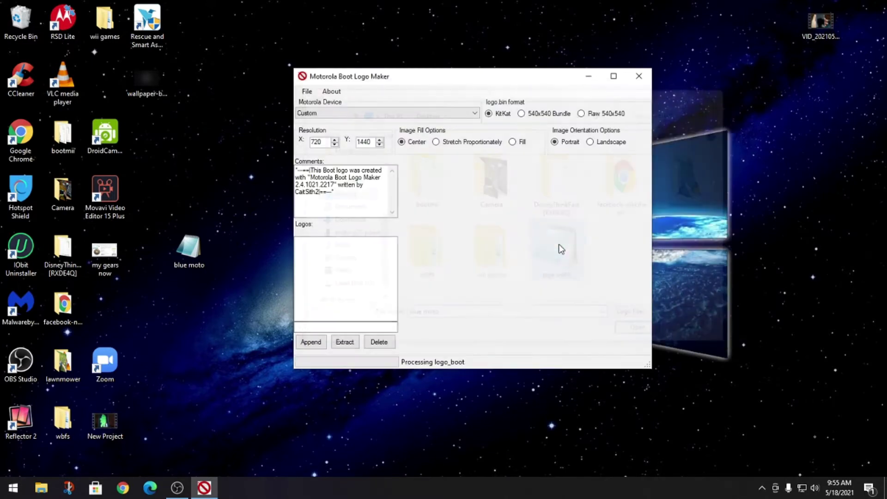
click(614, 77)
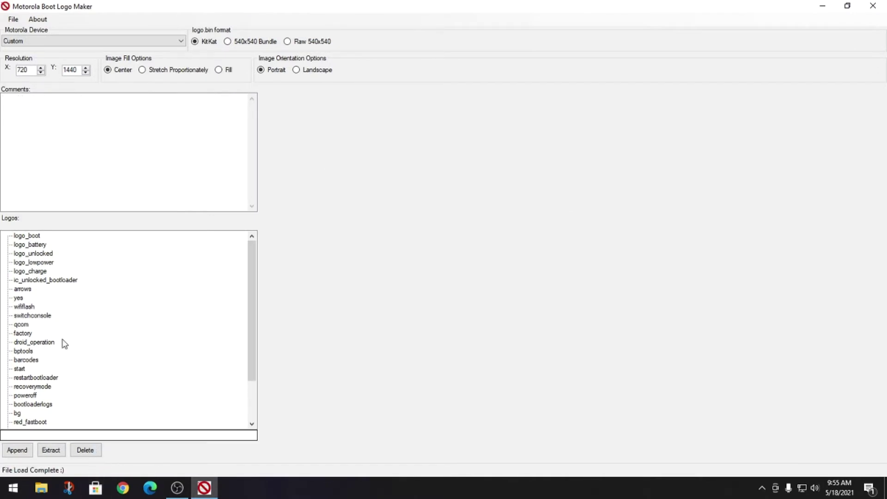
click(35, 239)
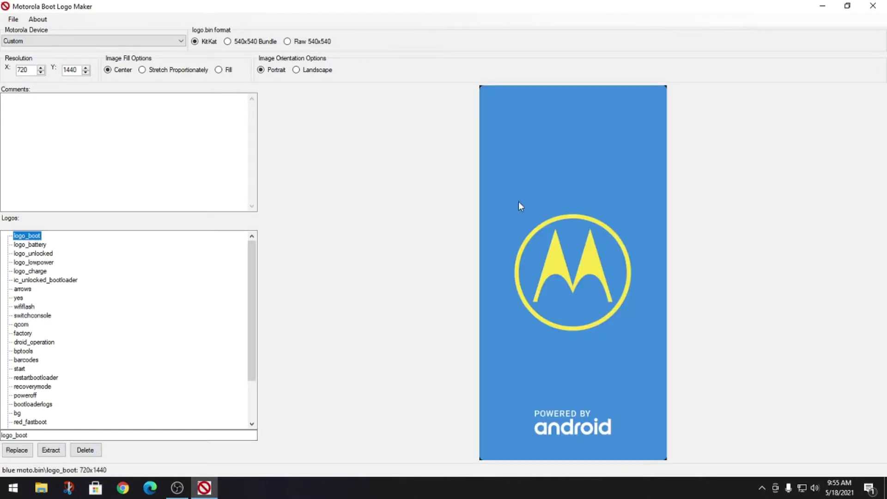
Preview logo_unlocked, logo_charge, ic_unlocked_bootloader, wififlash, qcom, restartbootloader and recoverymode, then minimize
click(44, 256)
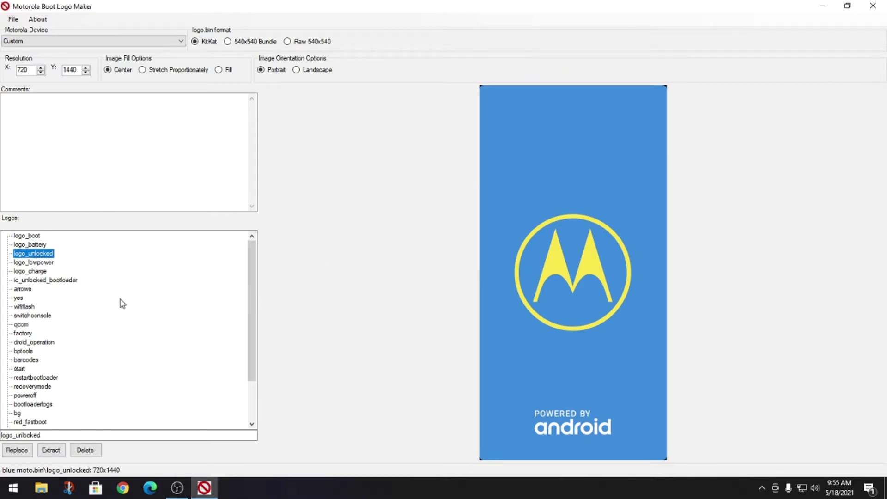
click(50, 272)
click(42, 280)
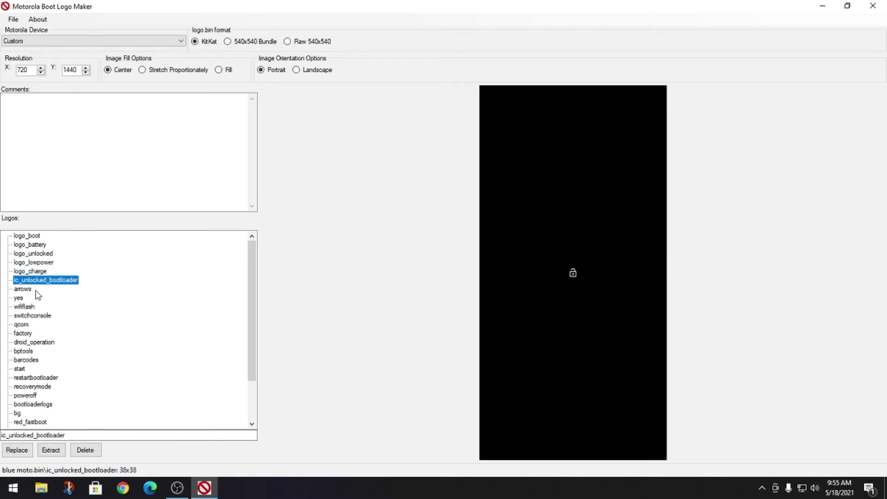
click(27, 306)
click(24, 325)
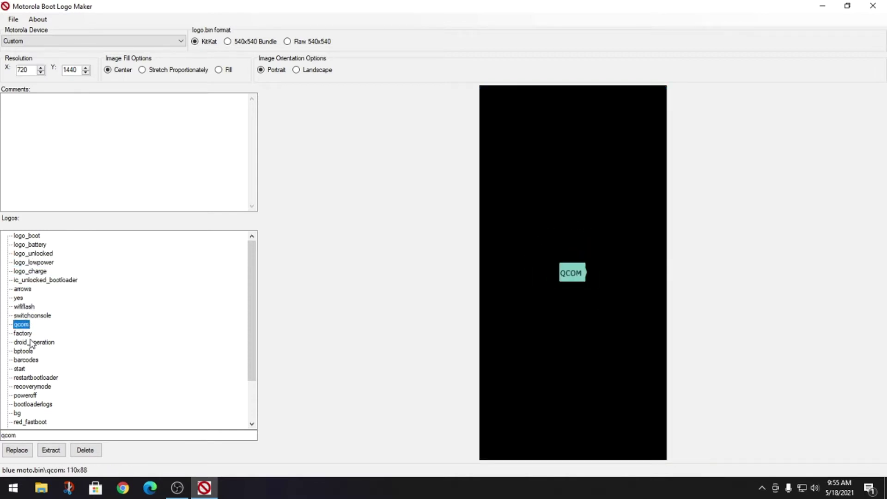
click(36, 378)
click(33, 387)
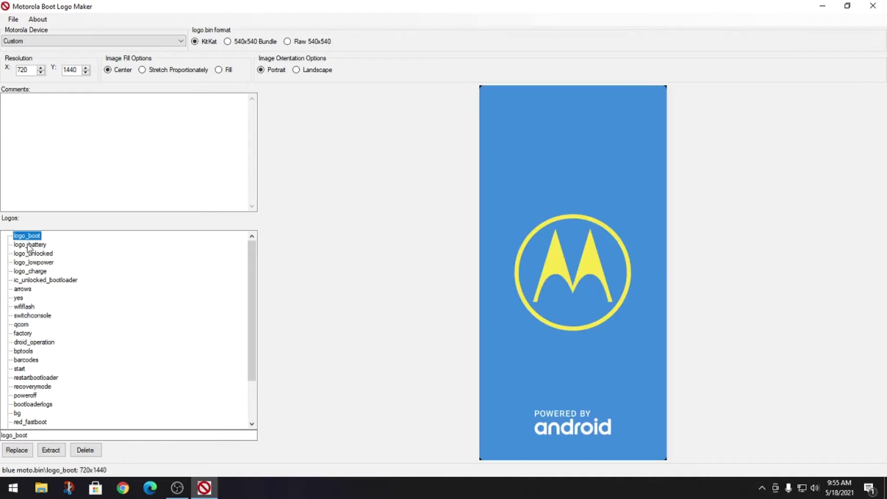
click(821, 6)
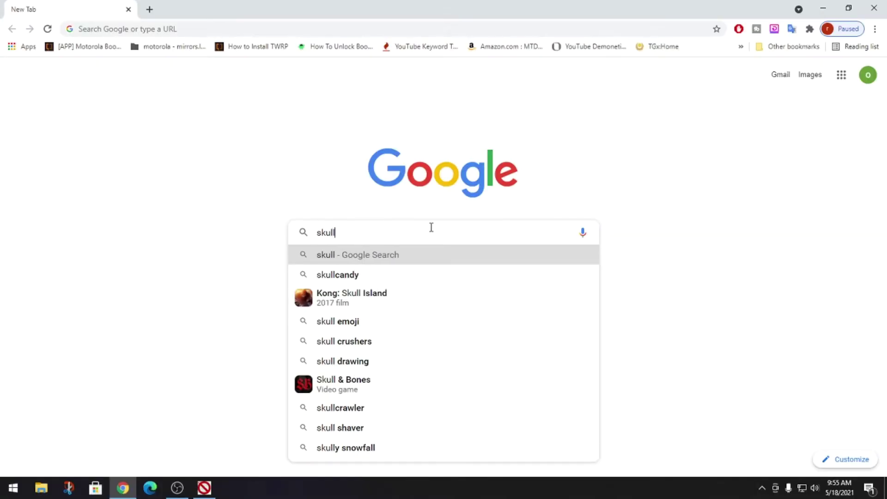
Search Google Images for 'skulls' and preview a grayscale human skull picture
text(s)
key(Return)
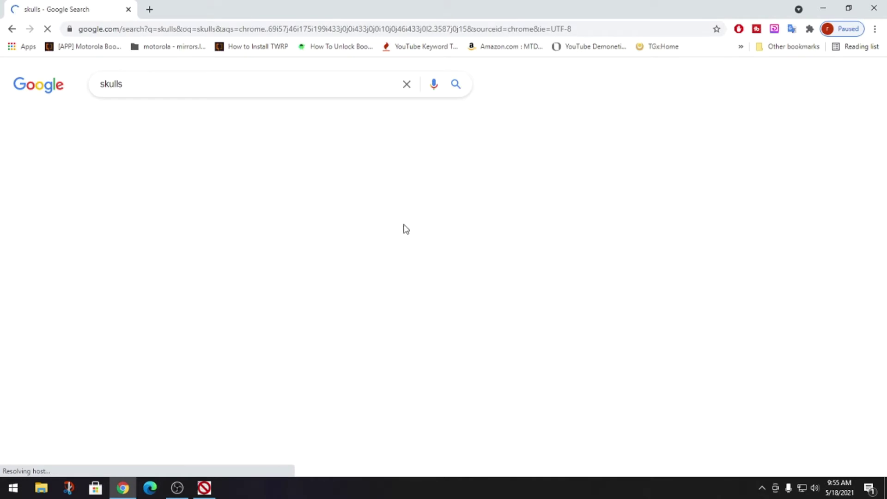
click(156, 125)
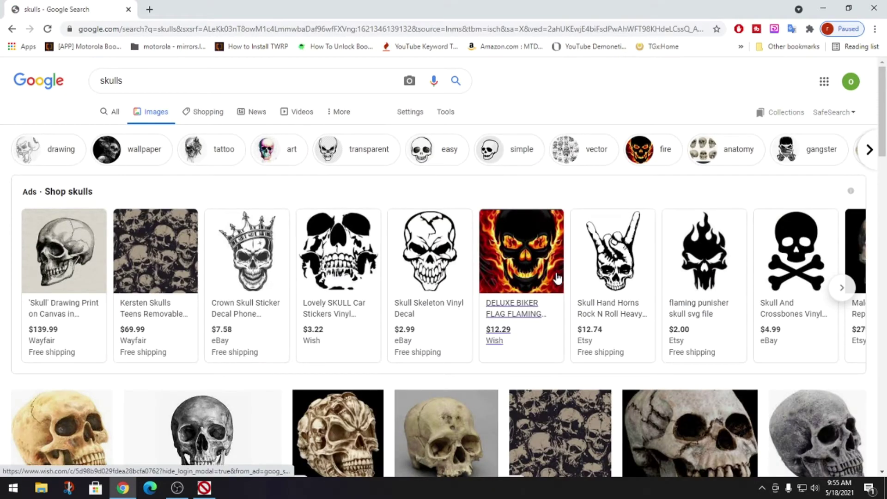
scroll(508, 293, down, 6)
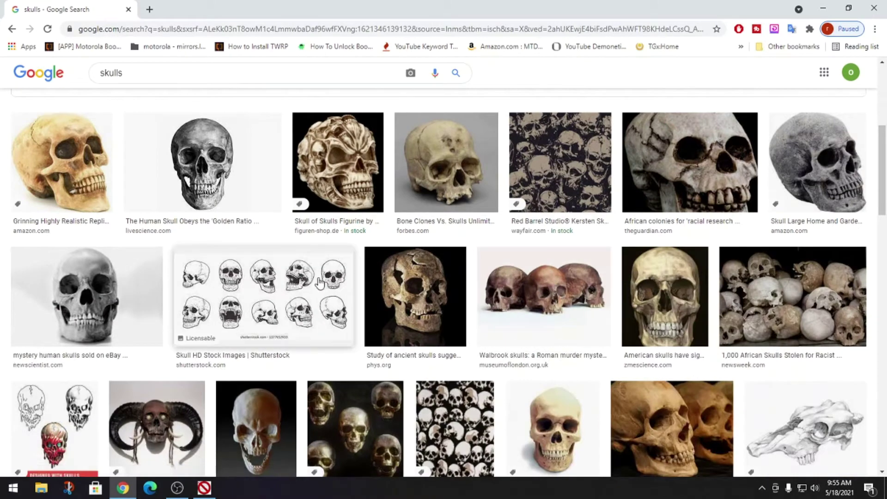
click(206, 173)
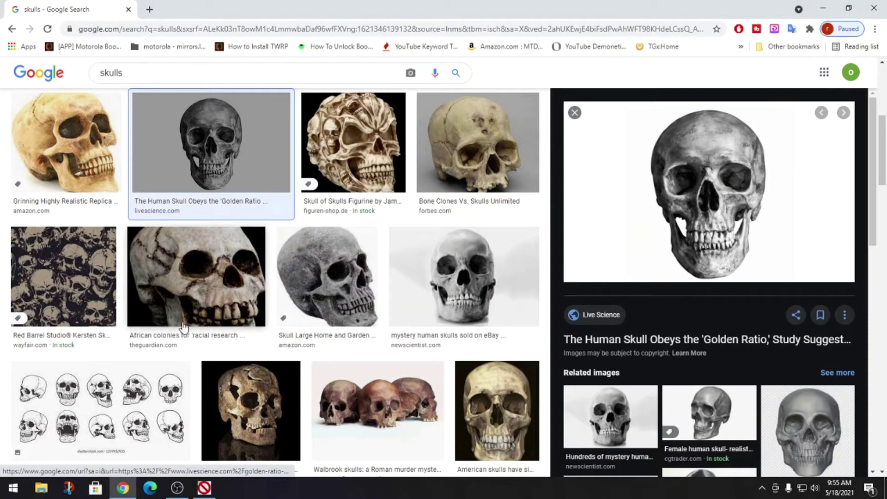
Scroll further down the results and preview the 'Skulls in Love' digital art image
scroll(305, 297, down, 2)
scroll(305, 297, down, 6)
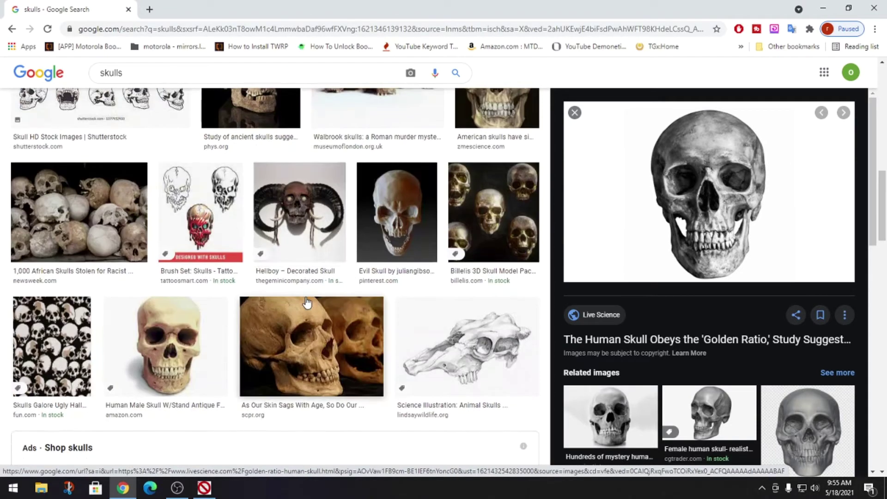
scroll(323, 274, down, 6)
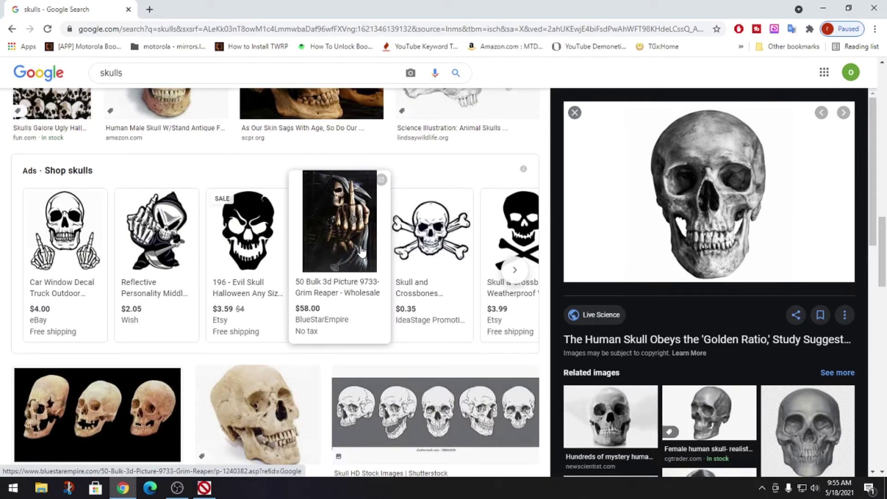
scroll(240, 343, down, 5)
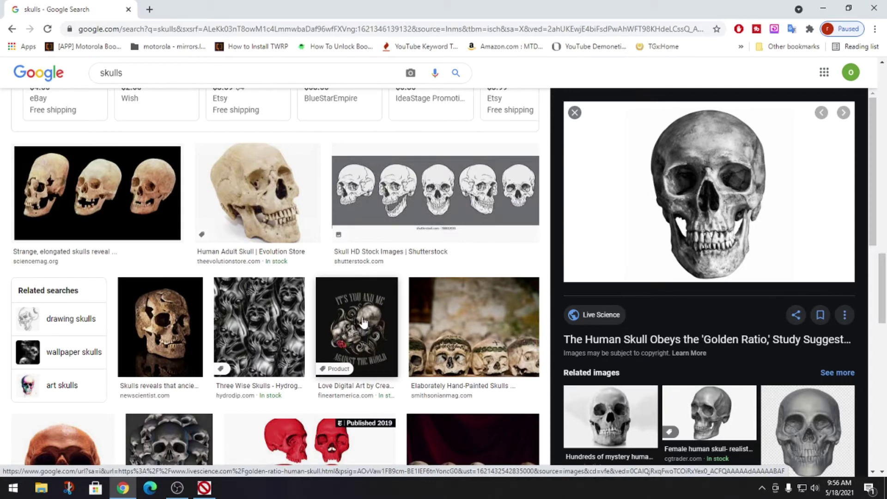
click(363, 323)
Save the skull image to the Desktop as Skulls-in-love-creativemotions.jpg and close Chrome
right_click(719, 260)
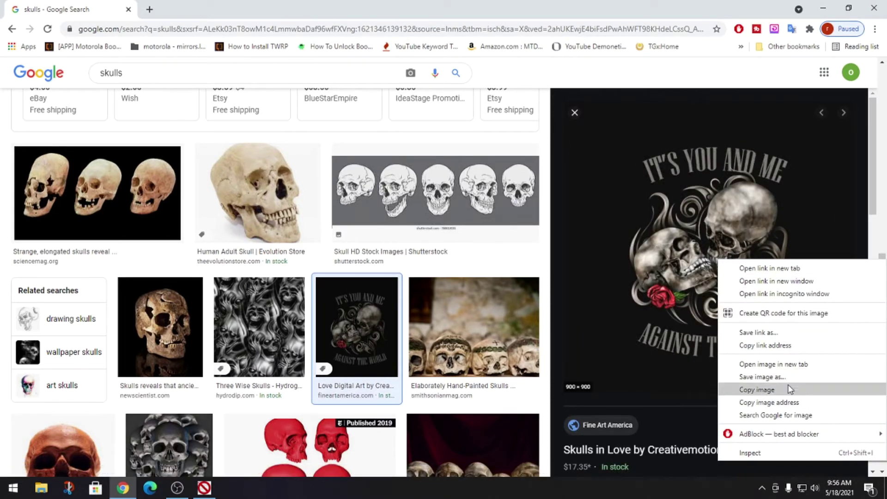
click(771, 376)
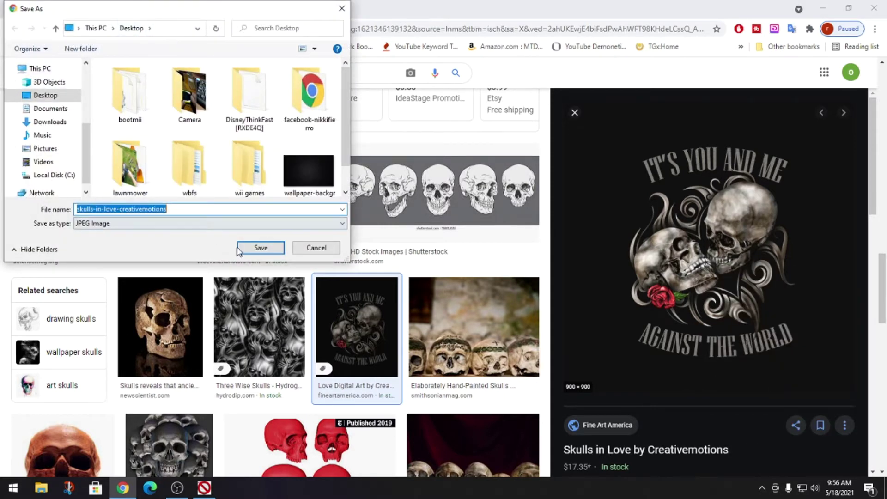
click(257, 250)
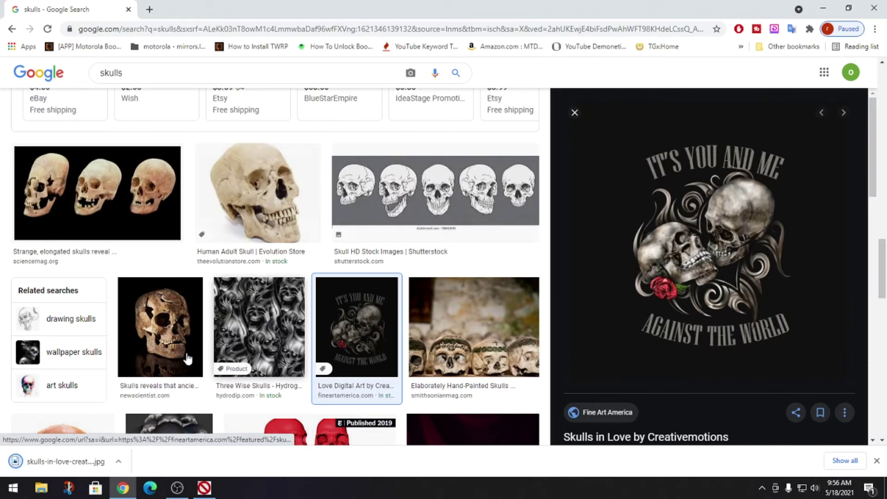
click(874, 8)
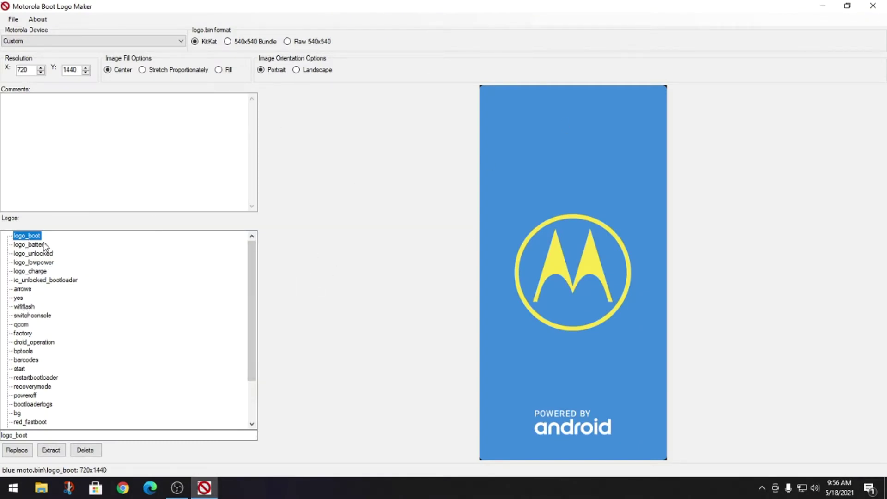
Load skulls-in-love-creativemotions into logo_boot and fit it with Stretch Proportionately after trying Fill
double_click(31, 239)
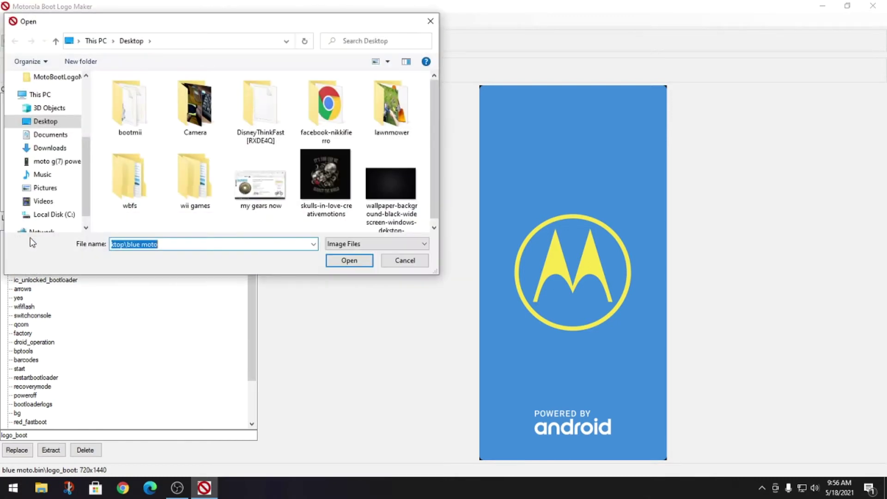
double_click(325, 173)
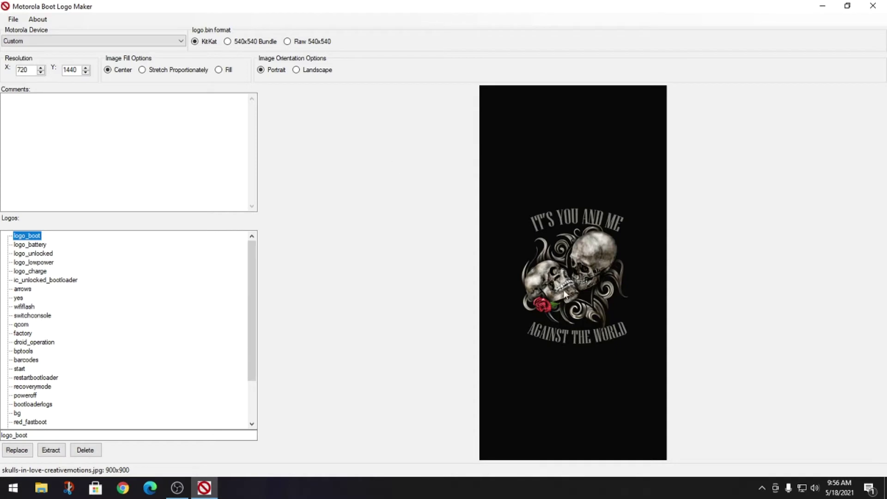
click(143, 70)
click(219, 69)
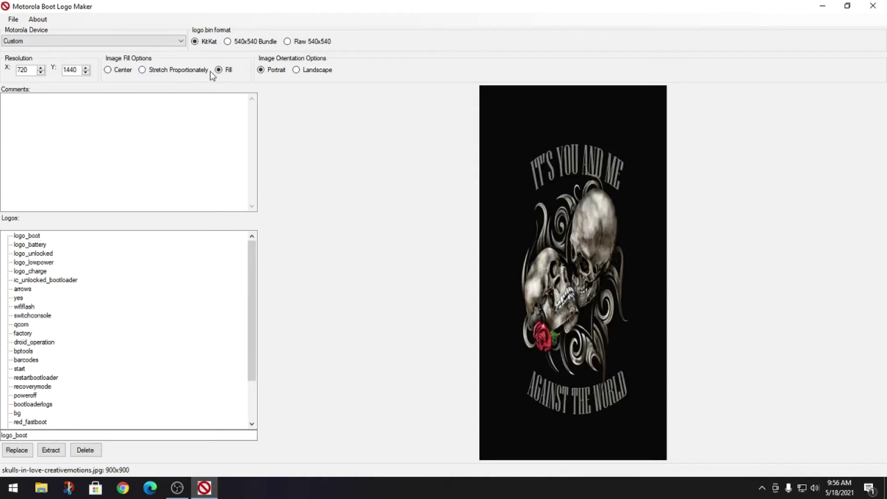
click(123, 70)
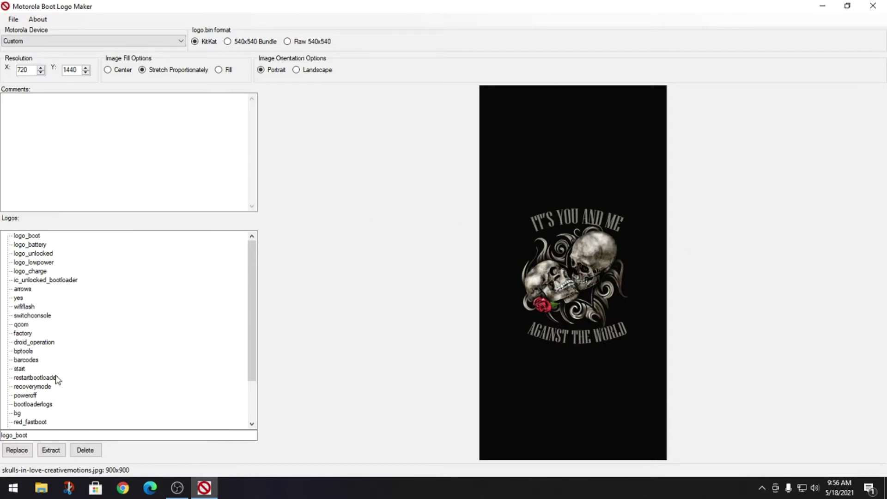
Load the skulls-in-love image into logo_unlocked, stretched proportionately
double_click(40, 257)
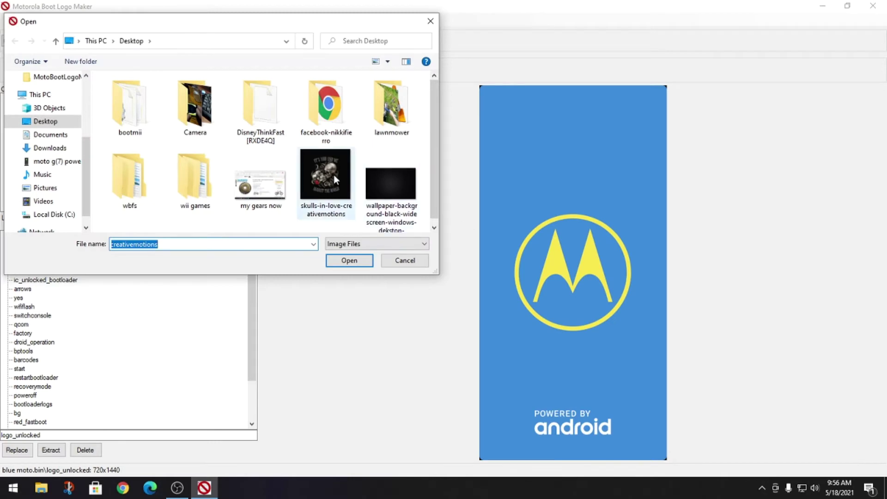
double_click(334, 175)
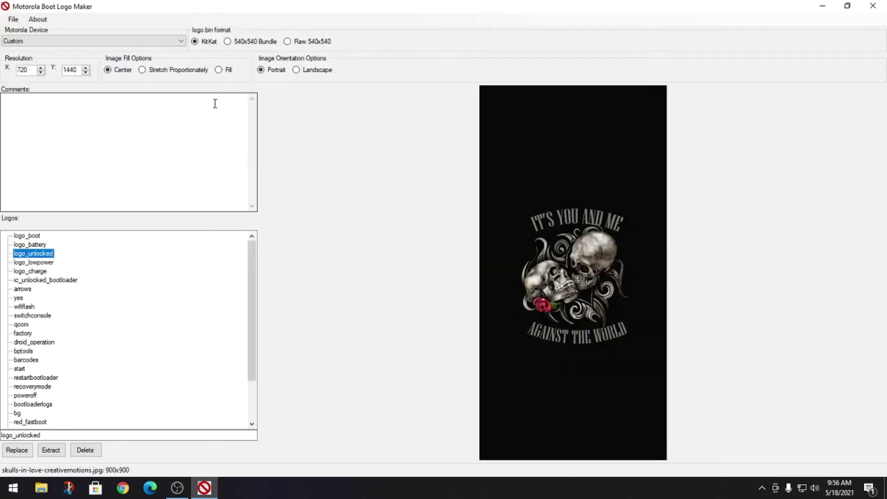
click(166, 71)
scroll(113, 331, down, 2)
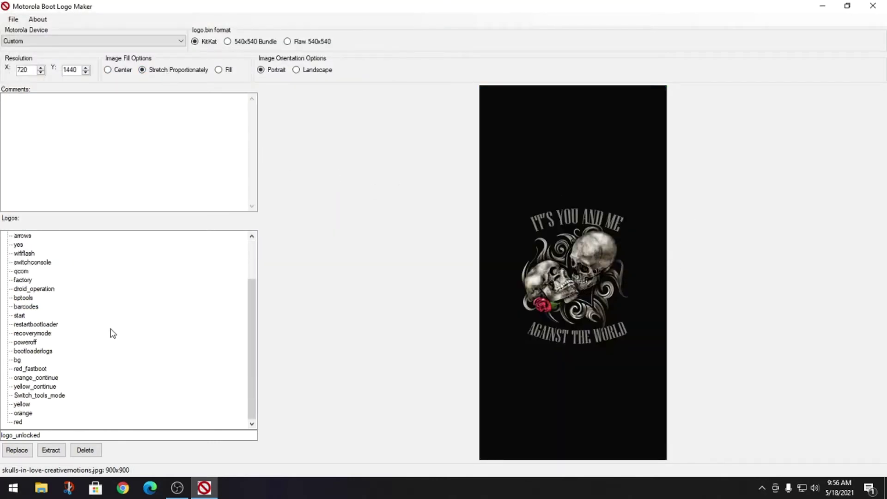
Load the same skulls-in-love image into the yellow, orange and red logos
double_click(22, 405)
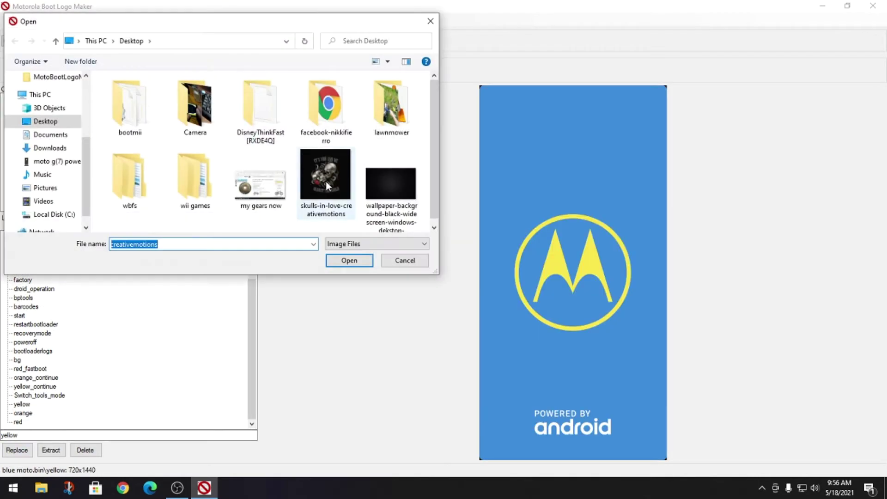
double_click(326, 182)
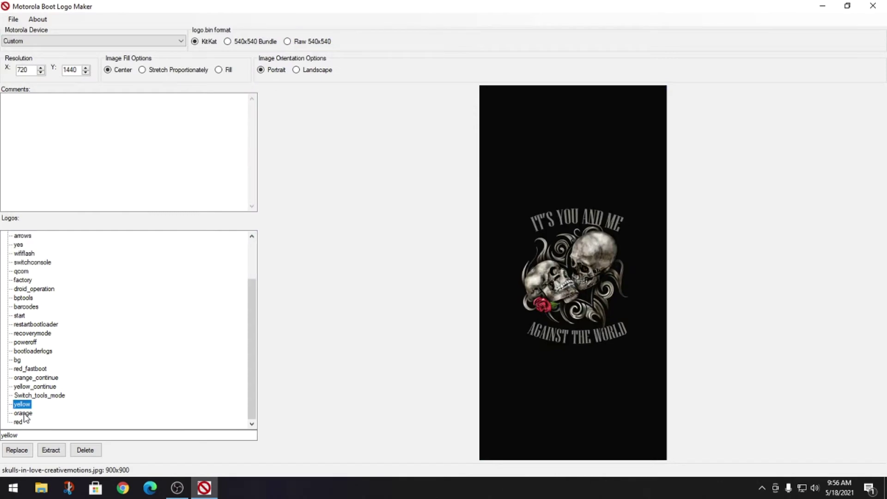
double_click(23, 414)
double_click(328, 175)
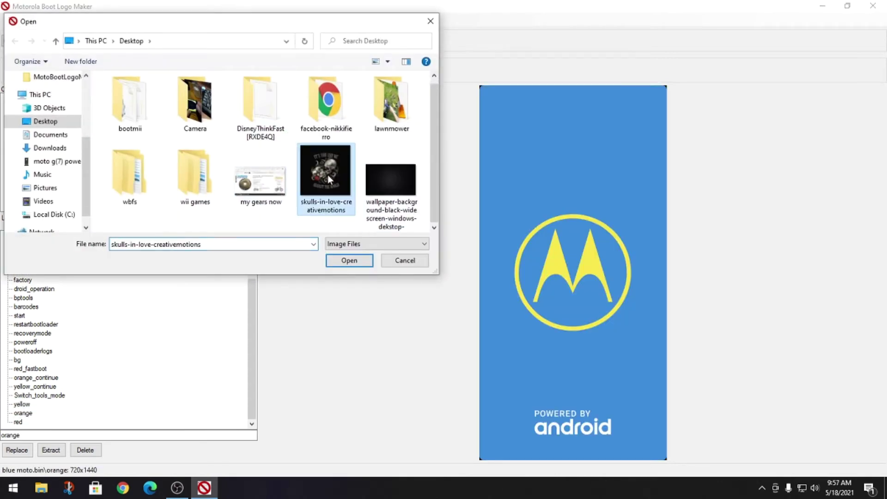
double_click(17, 422)
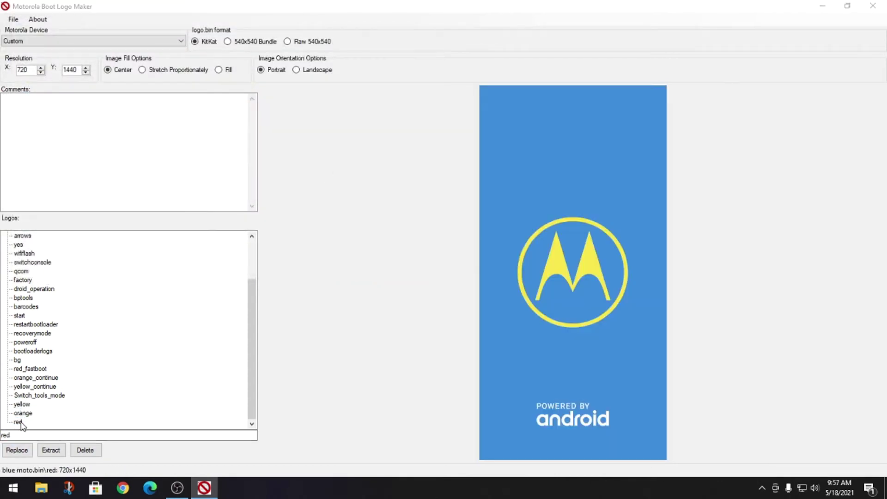
click(339, 175)
double_click(339, 174)
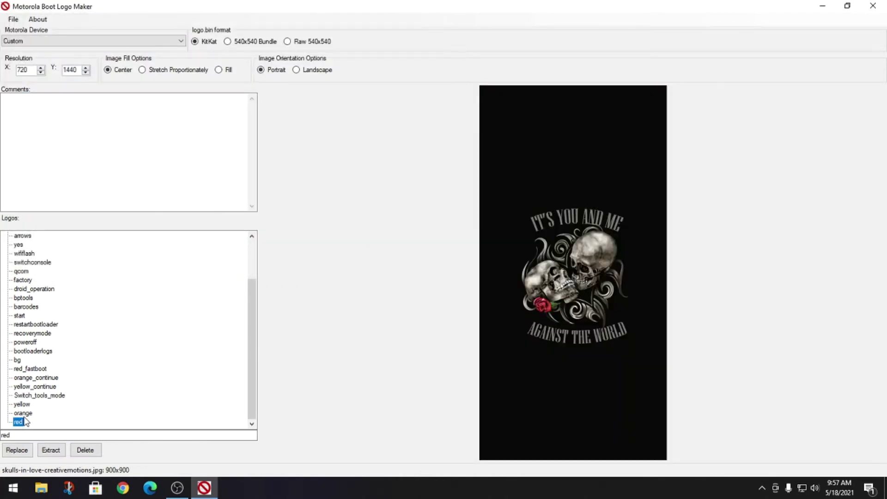
Check that logo_unlocked and logo_boot now show the skulls image
scroll(56, 387, up, 2)
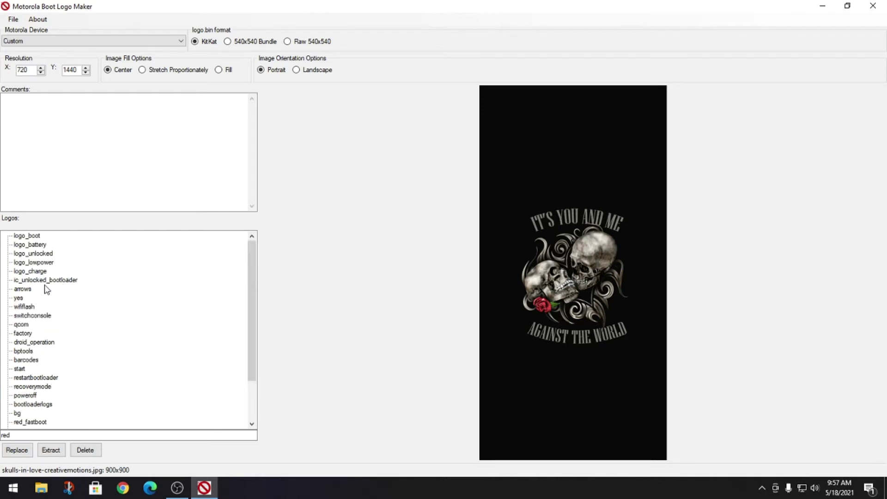
click(41, 253)
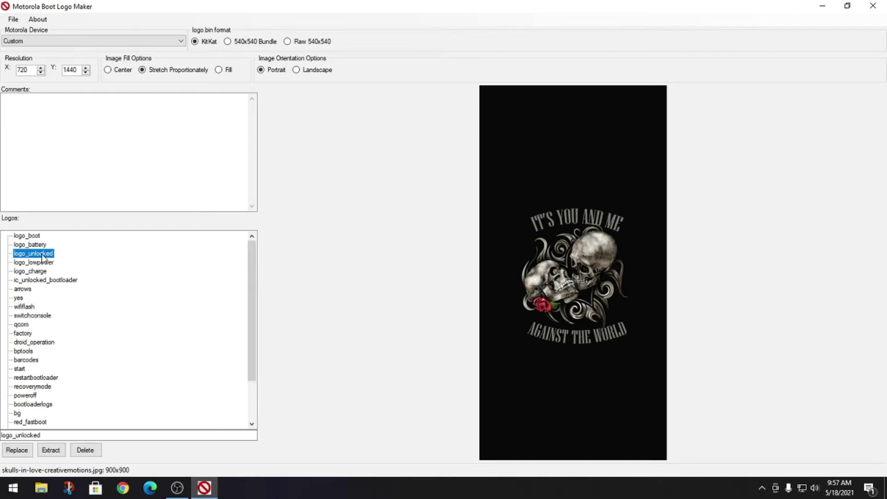
click(26, 236)
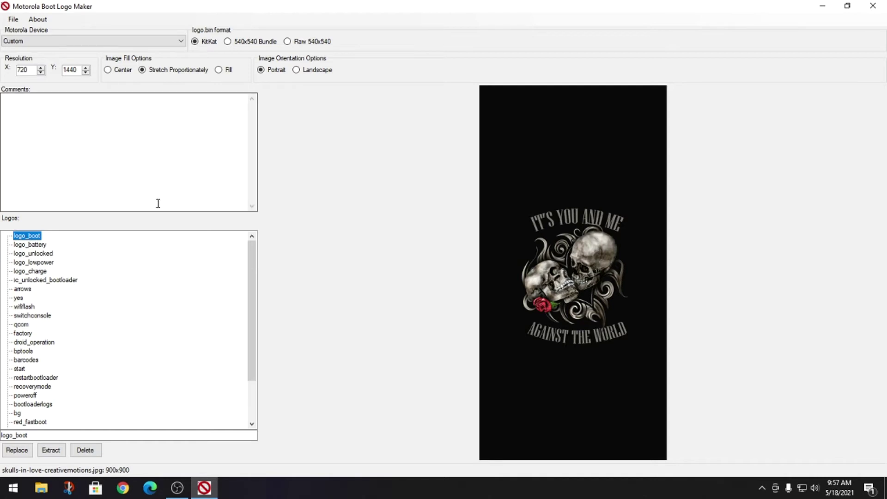
Save the logo set to the Desktop as a Bin file named 'skull' instead of a flashable zip
click(13, 19)
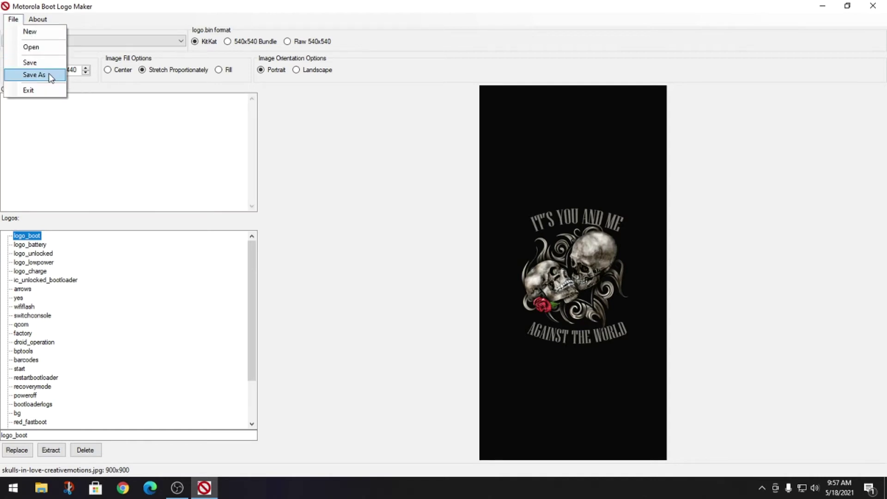
click(48, 74)
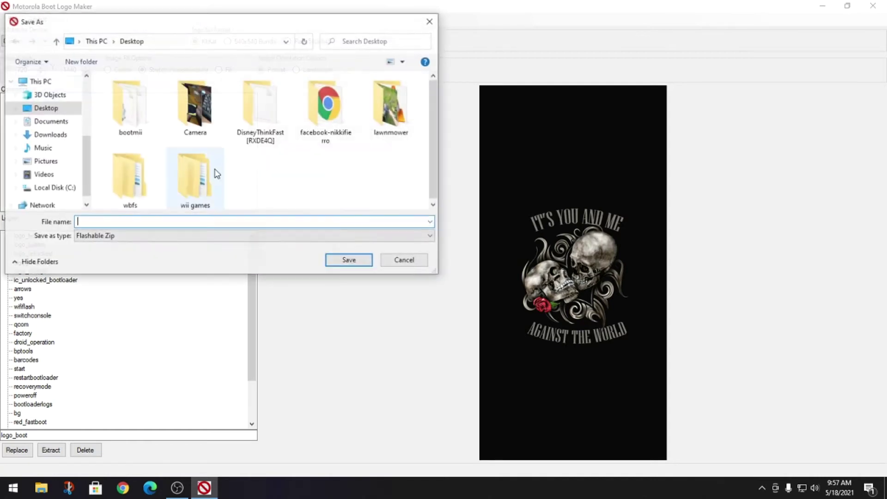
click(139, 237)
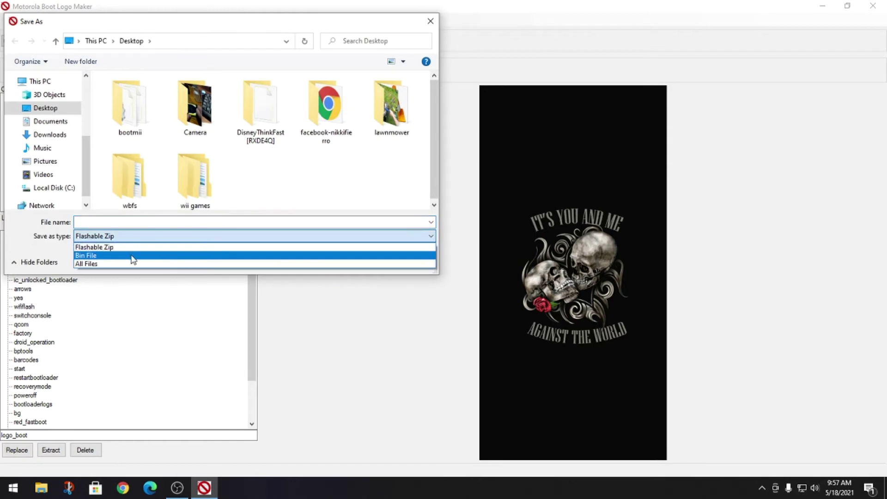
click(130, 255)
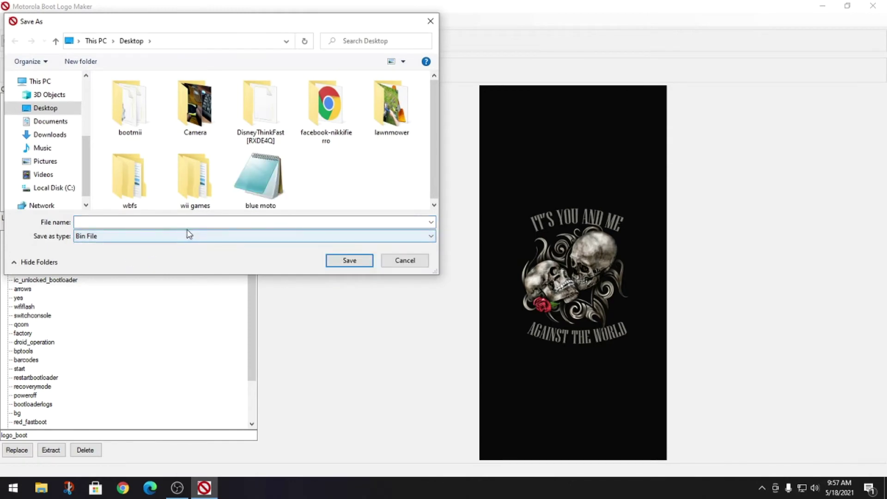
click(149, 223)
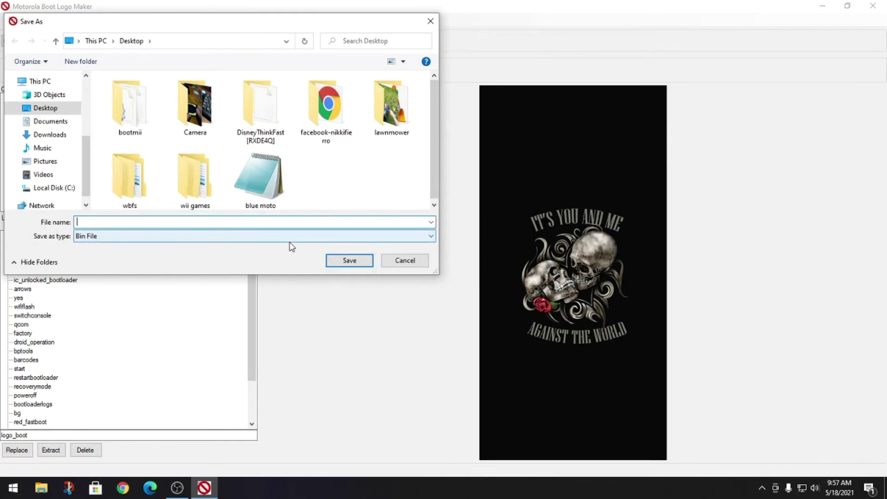
text(sk)
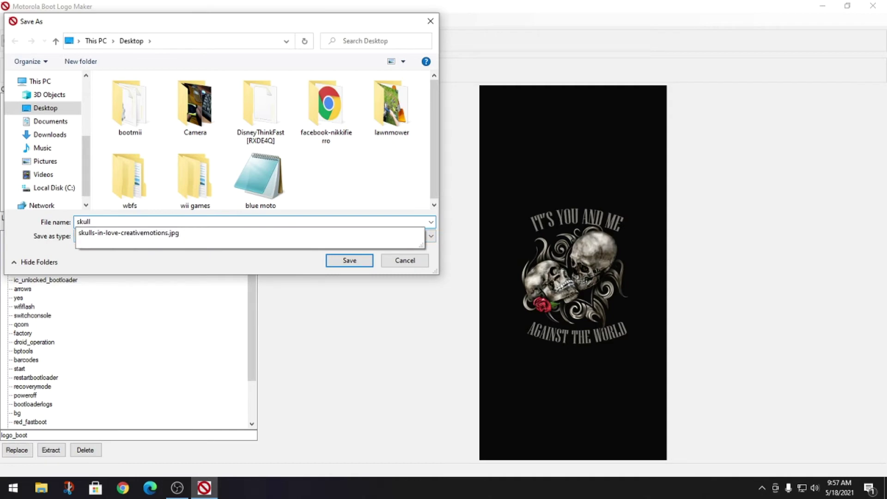
text(ull)
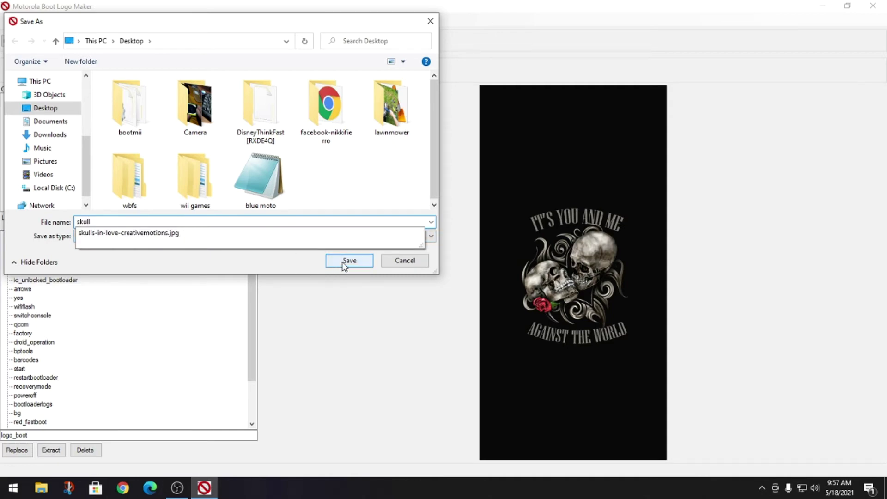
click(343, 264)
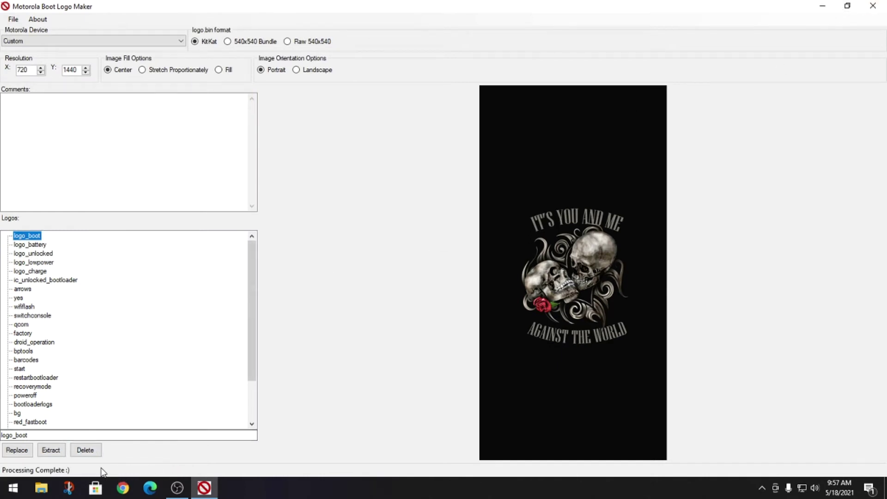
Minimize the logo maker, refresh the desktop, and place the skull file on open wallpaper
click(827, 7)
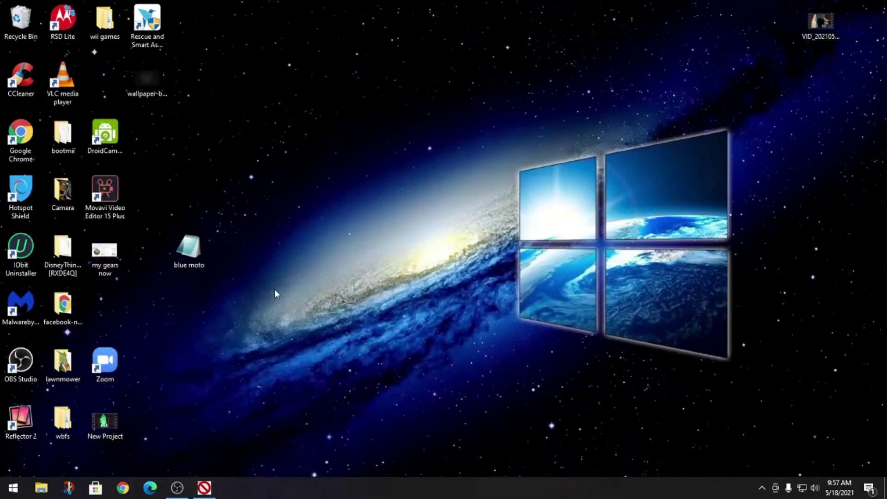
right_click(332, 215)
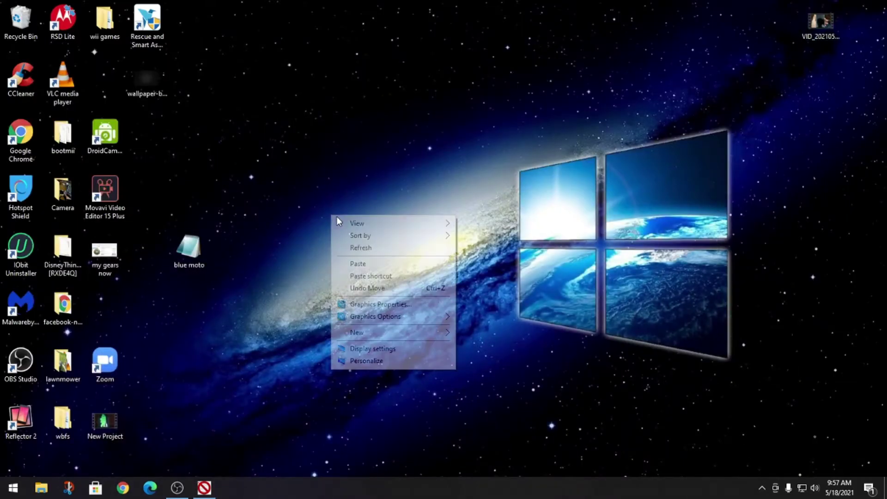
click(368, 249)
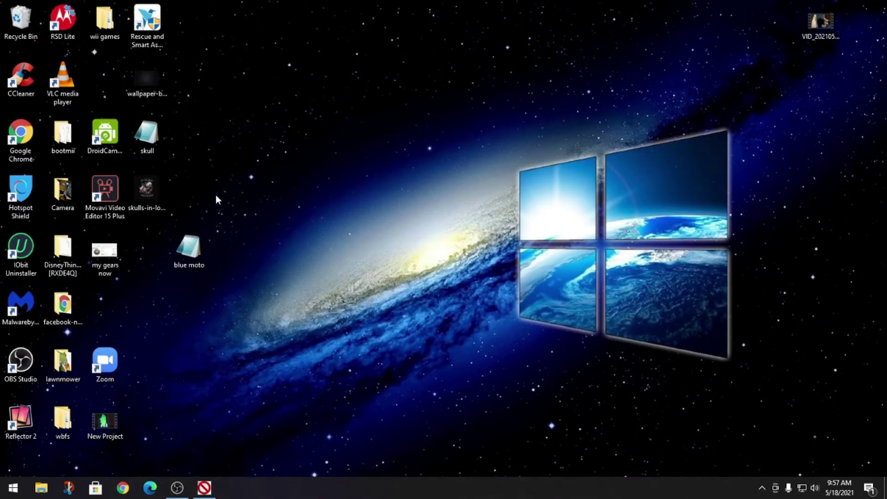
drag(156, 132, 428, 188)
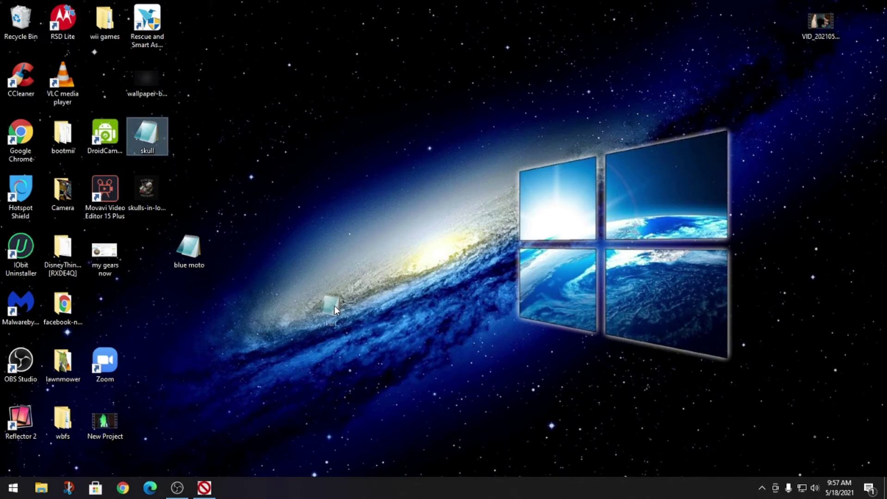
drag(334, 305, 334, 310)
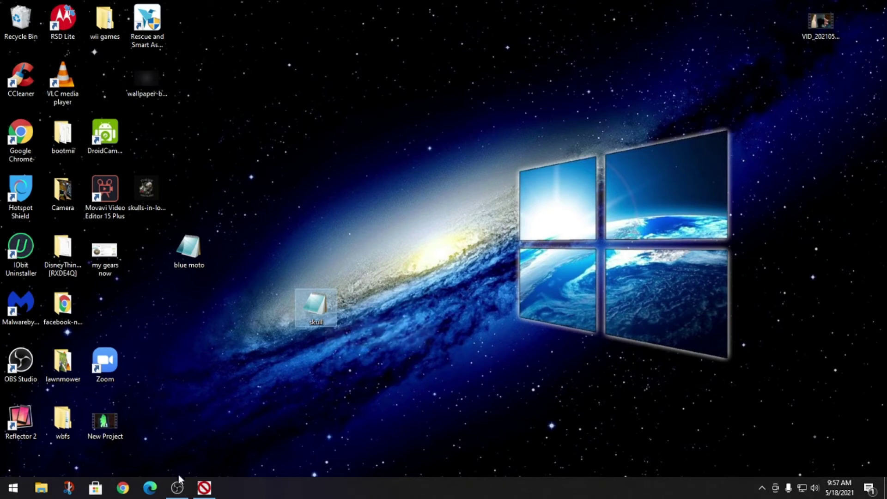
Open File Explorer at This PC > Local Disk (C:) > adb
click(42, 488)
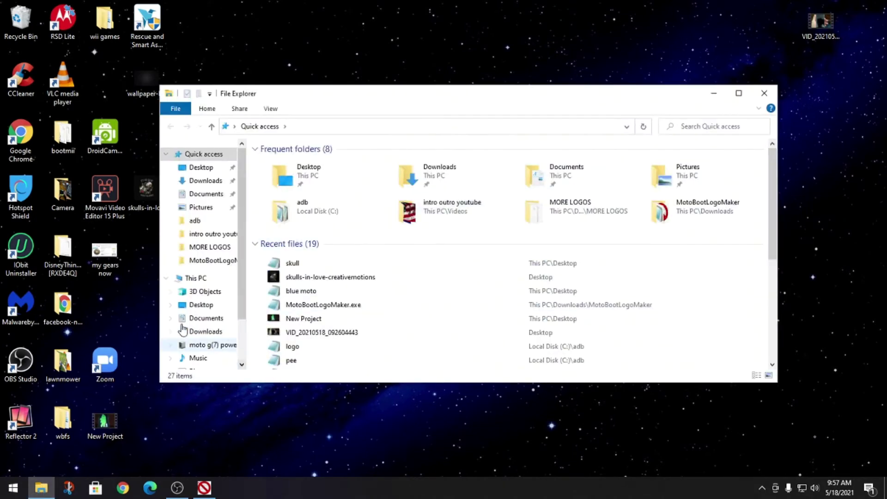
click(205, 283)
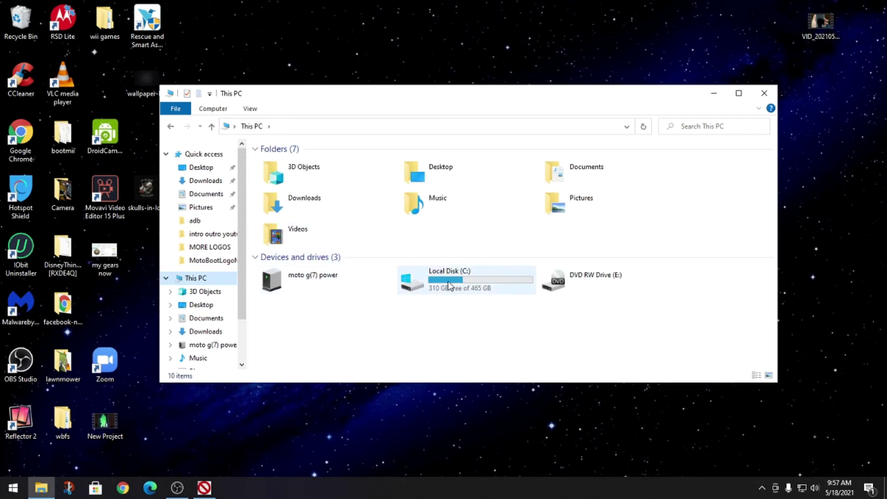
double_click(465, 284)
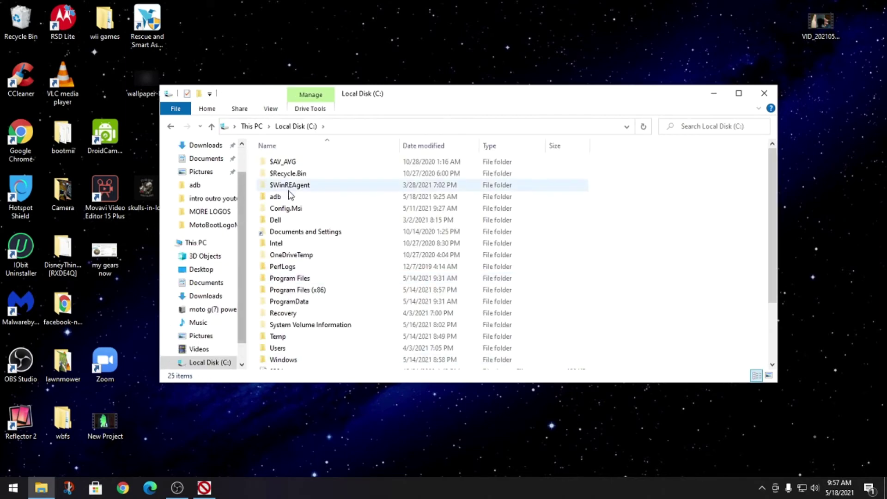
double_click(292, 198)
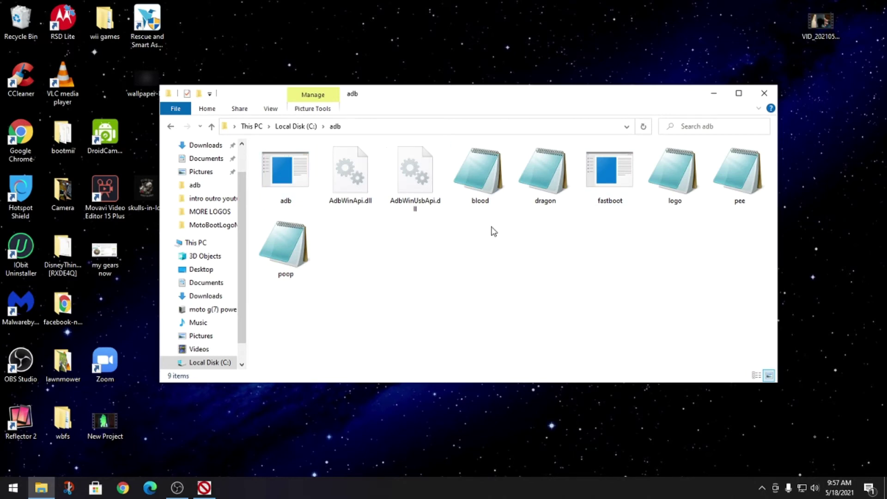
Reposition the adb window and drag the skull file from the desktop into C:\adb
drag(404, 100, 476, 68)
drag(188, 249, 191, 369)
drag(471, 69, 413, 18)
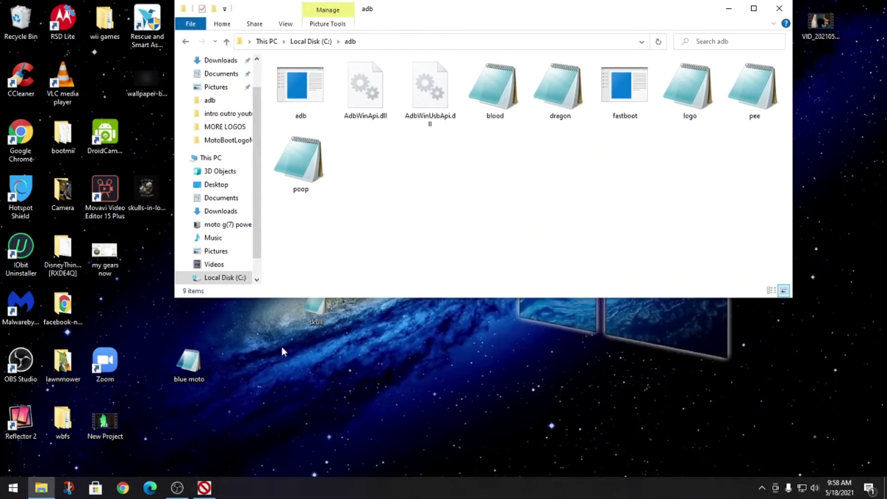
drag(323, 318, 511, 219)
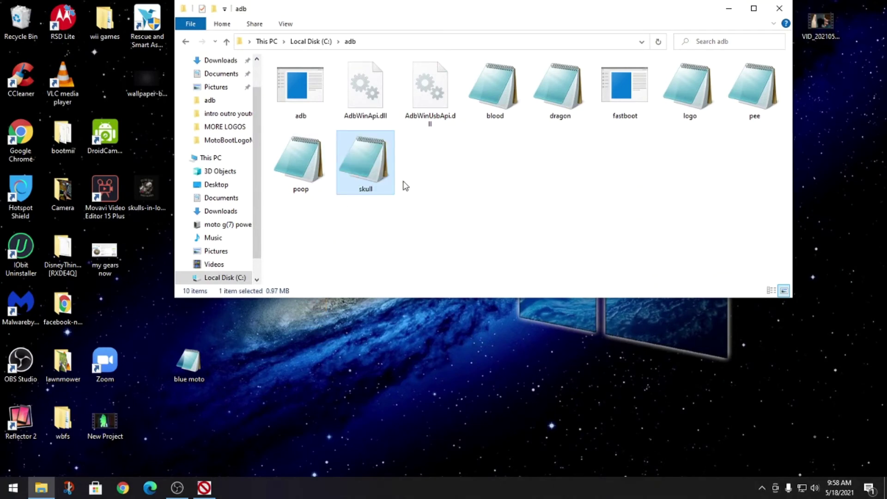
right_click(697, 118)
Rename the old logo file in adb to 'poki'
click(724, 365)
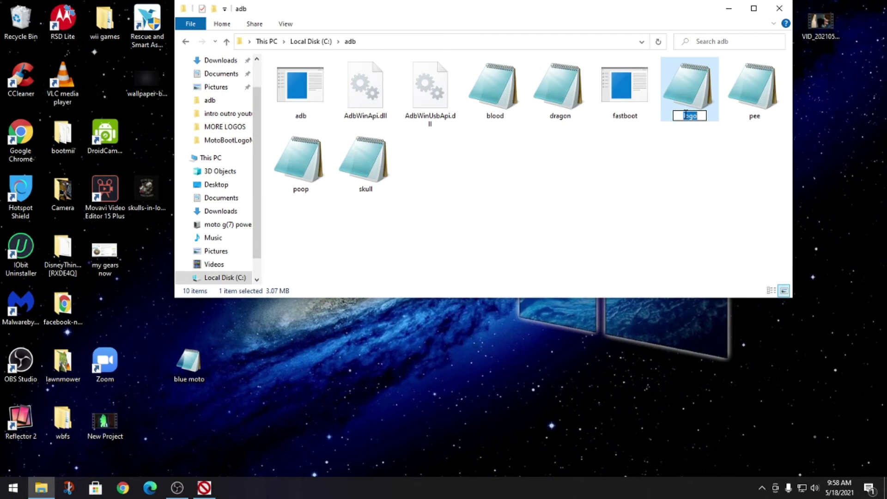
text(poki)
click(578, 200)
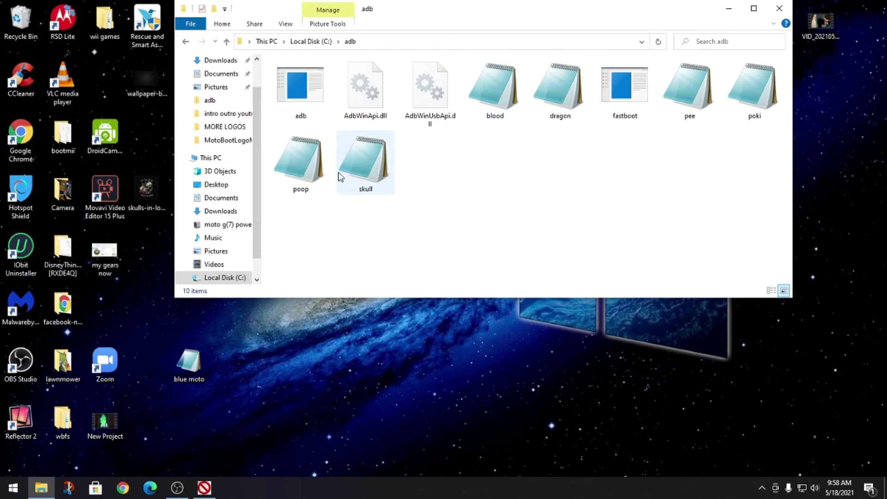
Rename the skull file to 'logo'
right_click(372, 182)
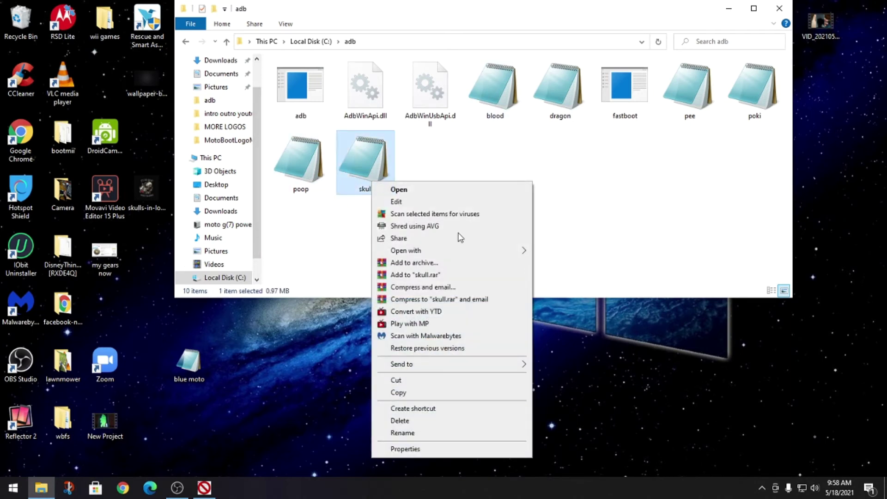
click(403, 433)
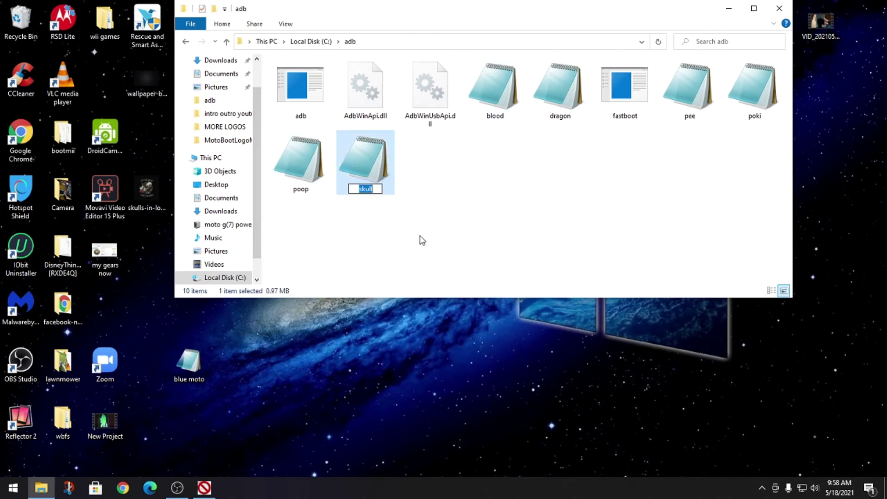
text(logo)
key(Return)
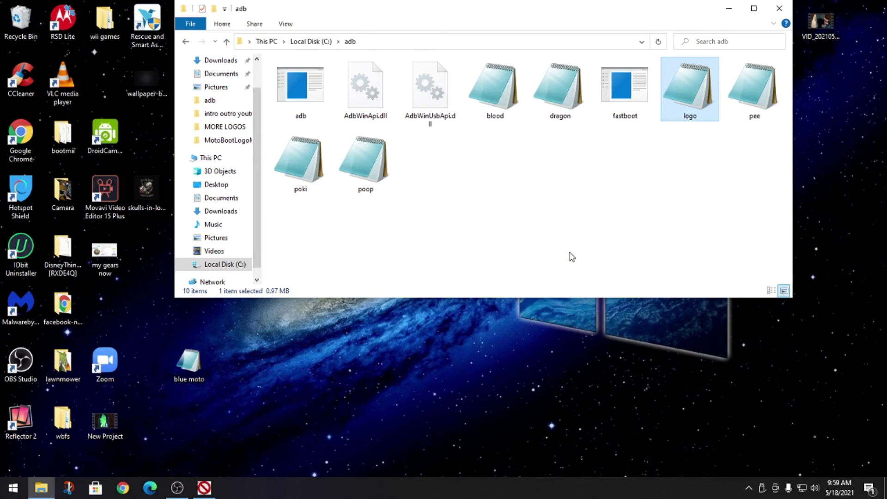
Clear the file selection and open a PowerShell window in the C:\adb folder
click(500, 230)
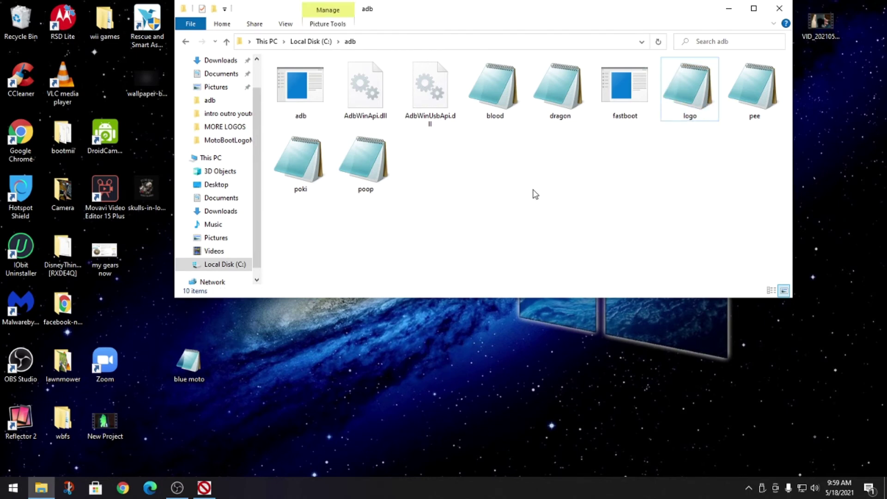
drag(493, 197, 683, 232)
drag(466, 205, 673, 231)
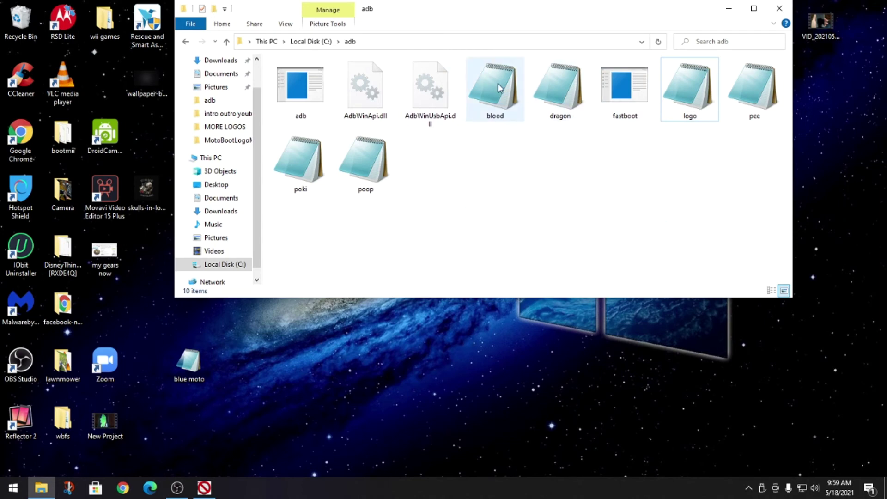
click(687, 97)
click(495, 213)
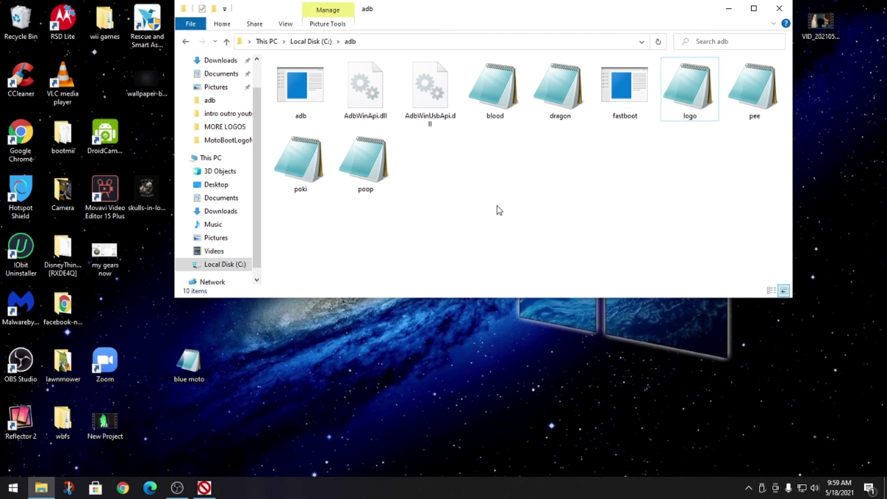
right_click(499, 210)
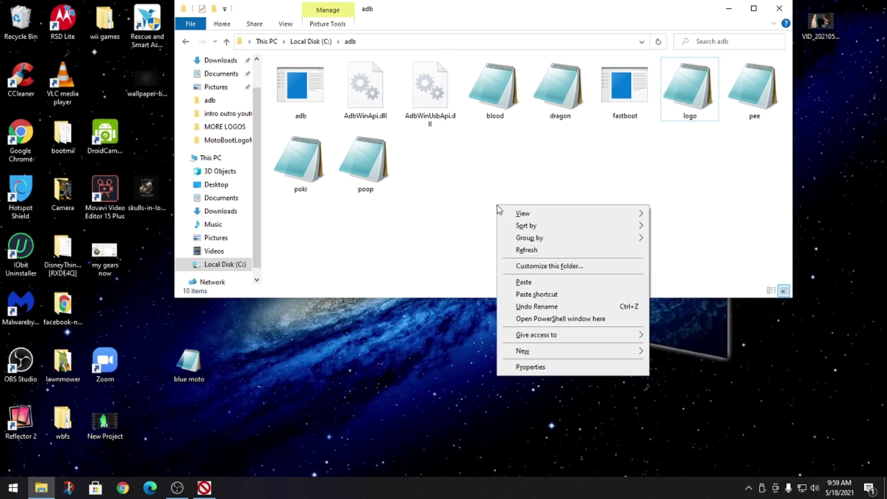
click(562, 319)
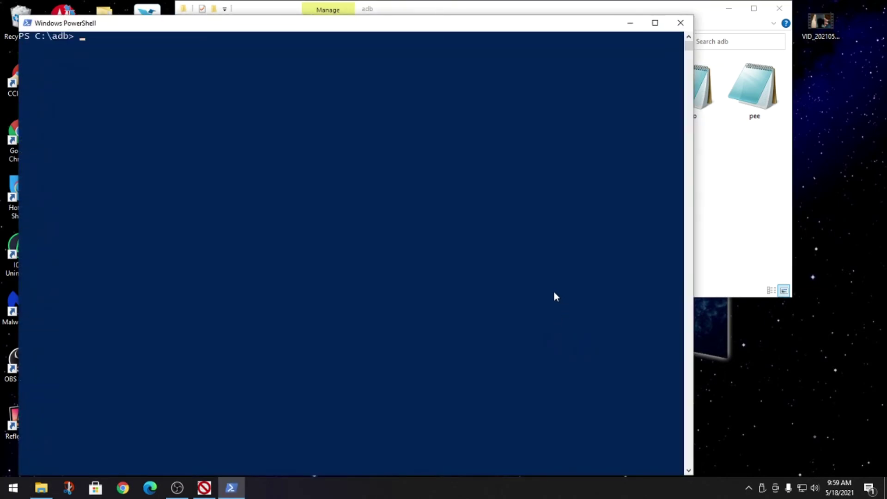
Run '.\fastboot flash logo logo.bin' to flash the logo partition
text(.\fastboot flash logo logo.bin)
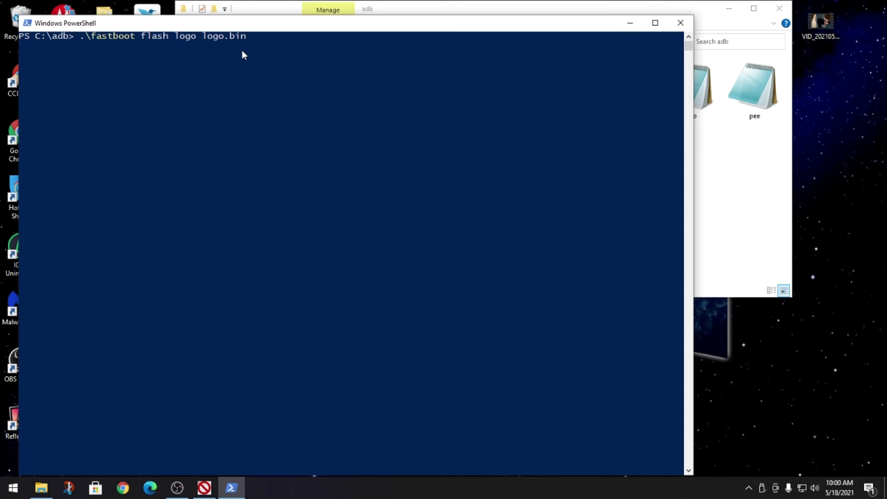
key(Return)
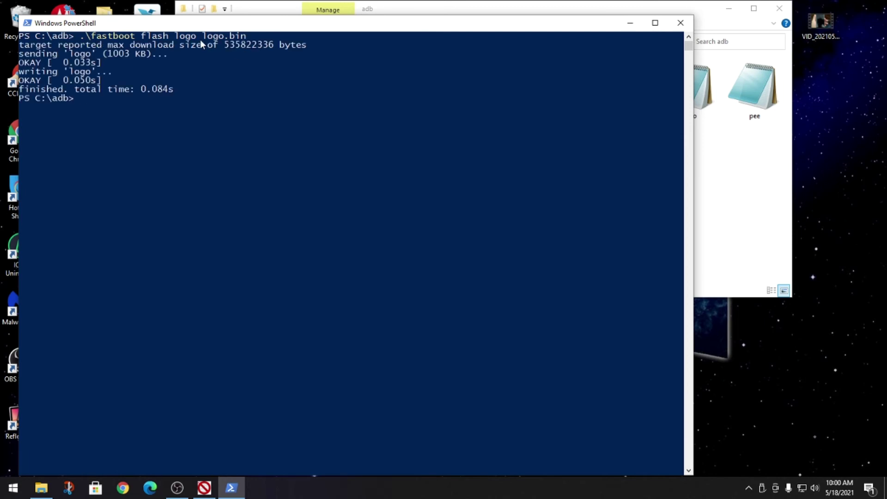